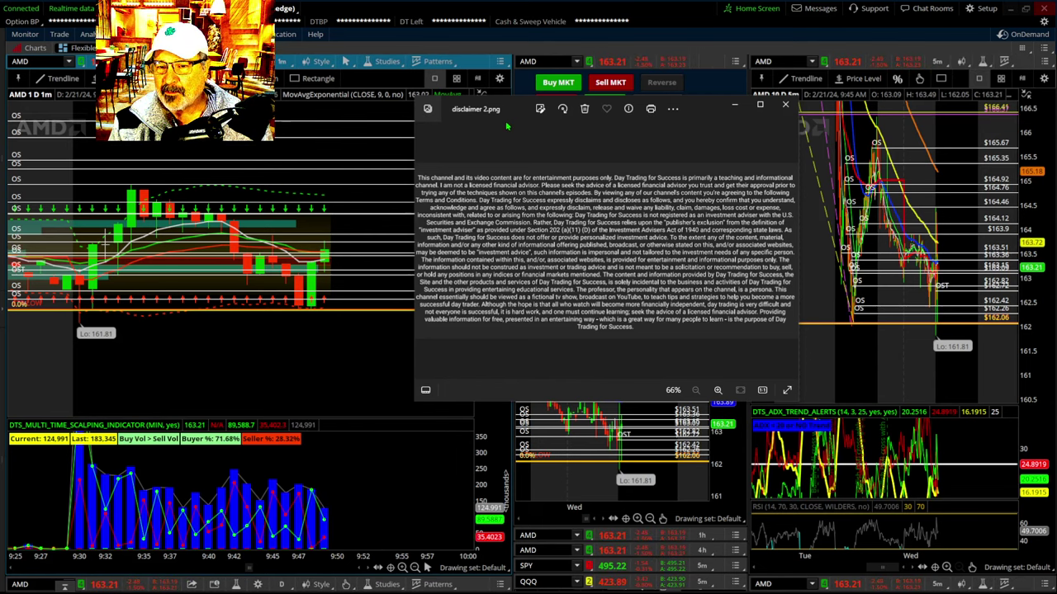
- Move the disclaimer image out of the way, maximize AMD's one-year daily chart and adjust its price scale
drag(504, 116, 1056, 263)
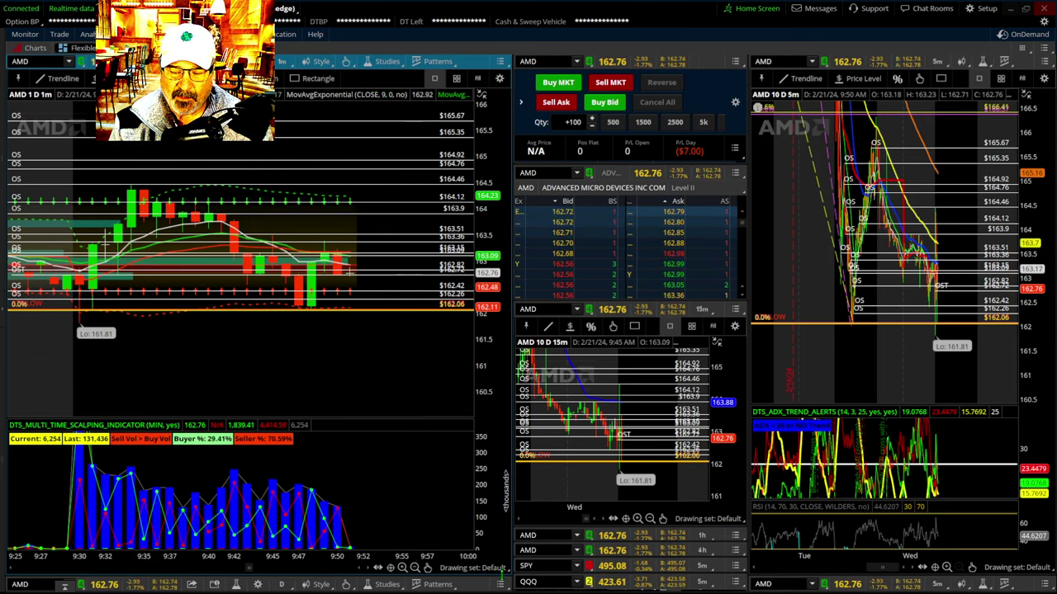
click(501, 584)
click(463, 545)
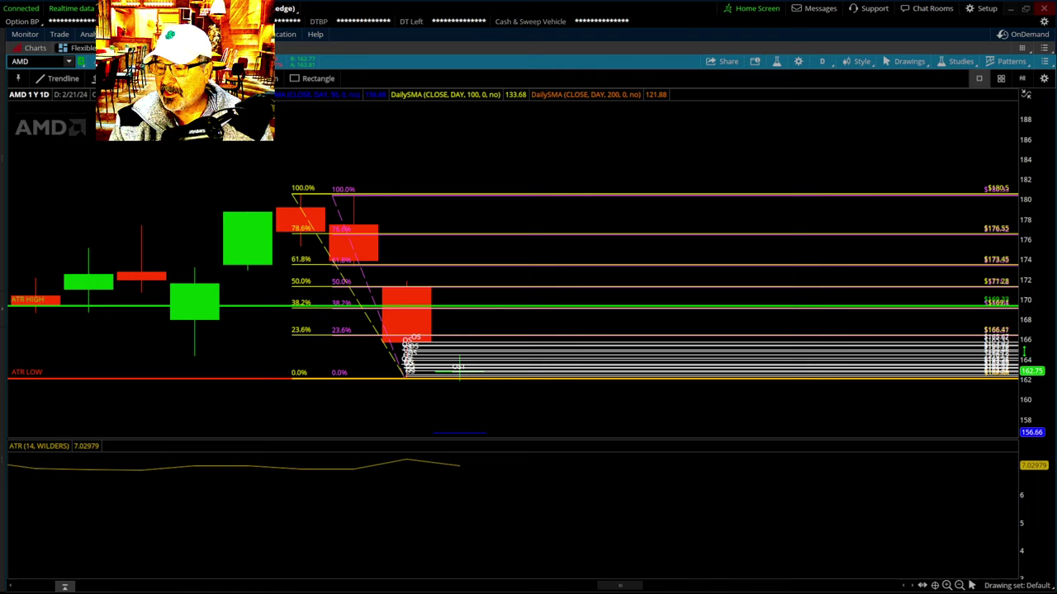
drag(1028, 347, 1028, 320)
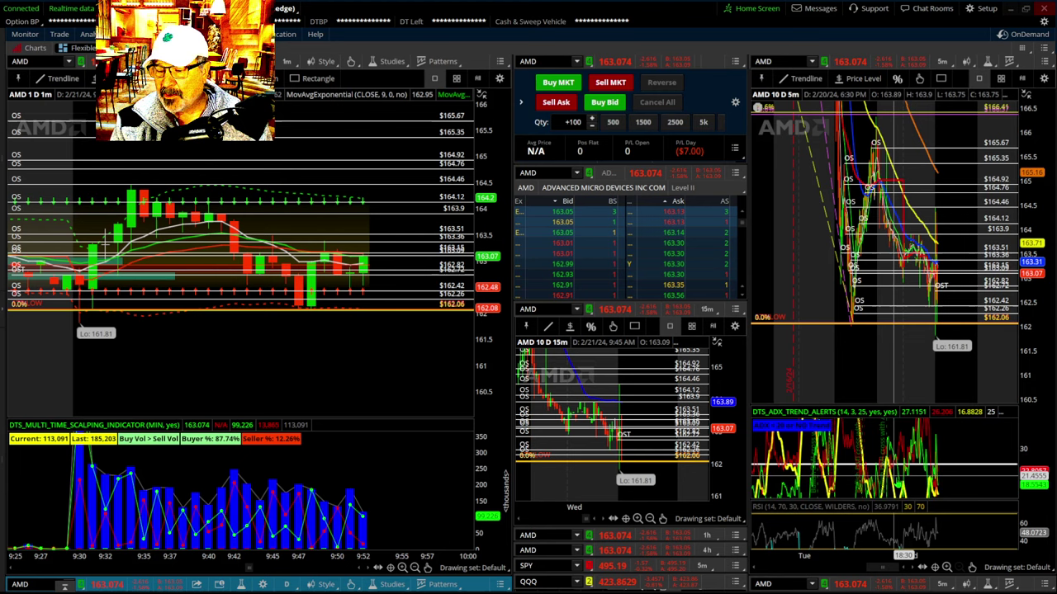
- Maximize the AMD 2-day 5-minute chart to examine its Fibonacci and support levels, and return to the chart grid
right_click(915, 365)
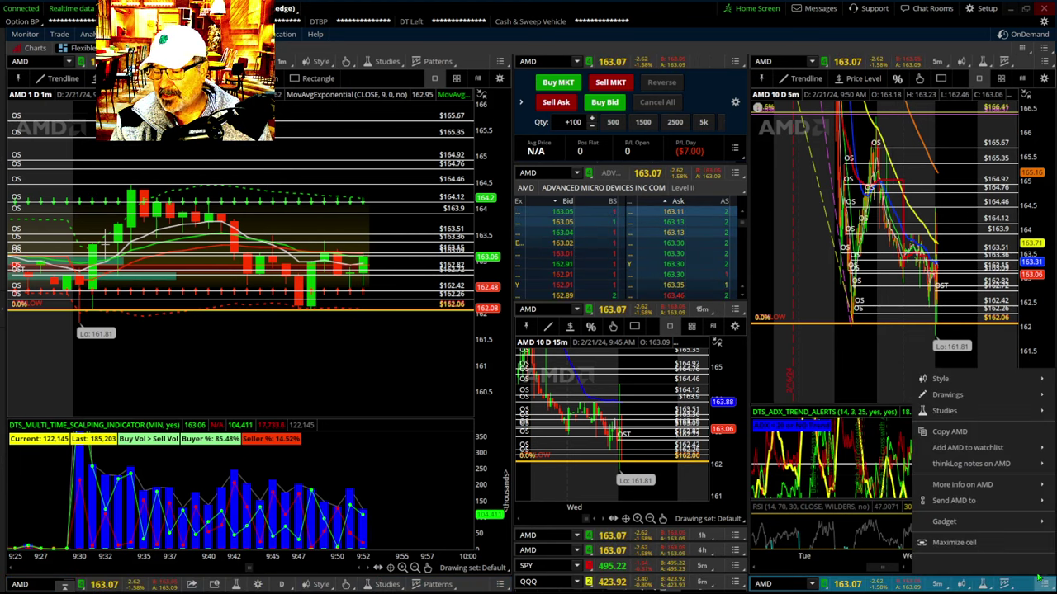
click(1002, 551)
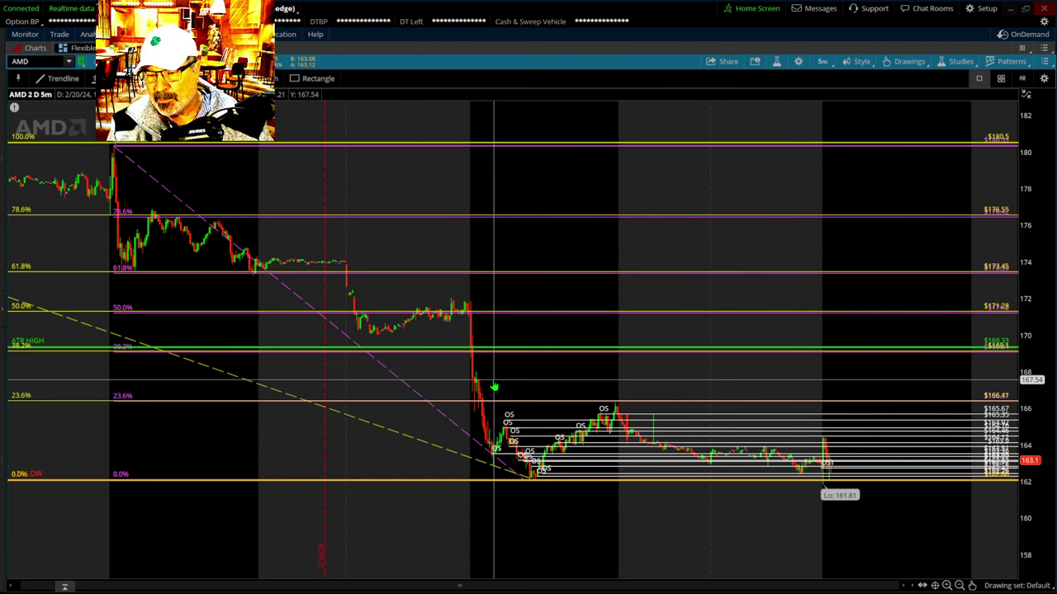
double_click(648, 71)
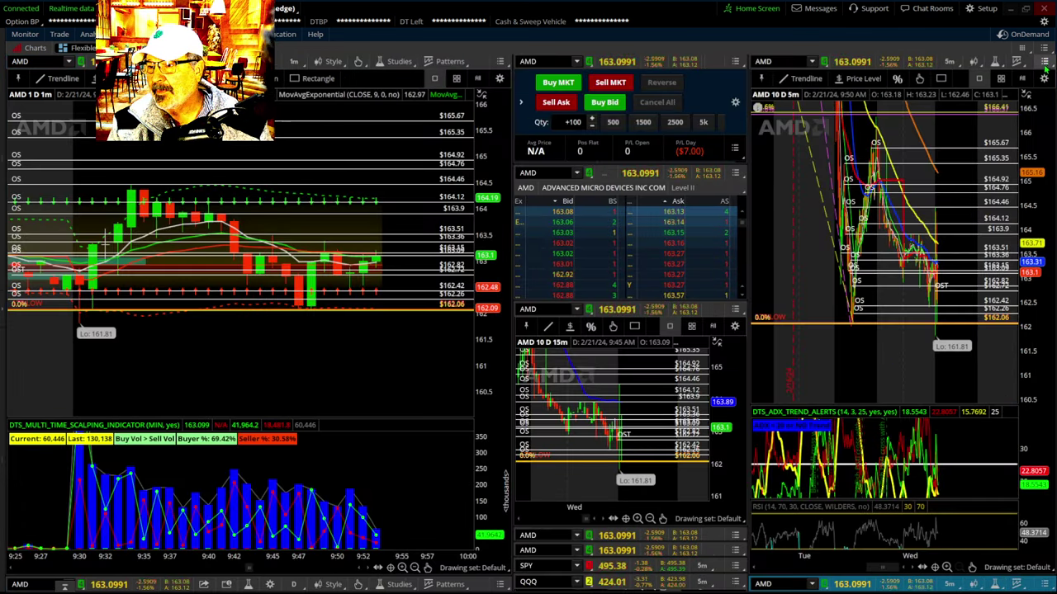
- Maximize the AMD 10-day 5-minute chart, show its full range to review the moving averages, and return to the grid
click(1046, 63)
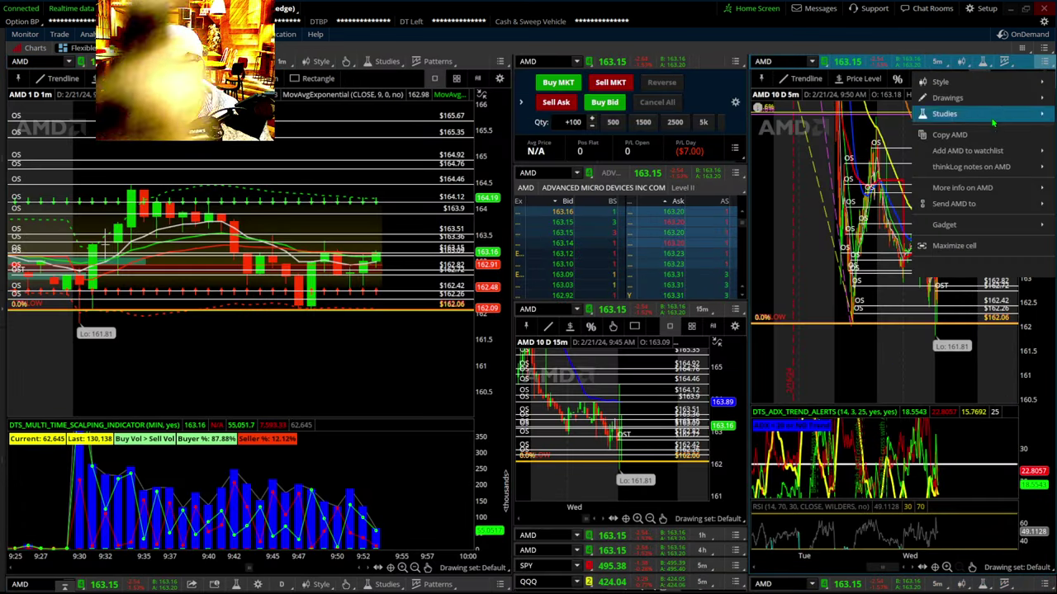
click(957, 246)
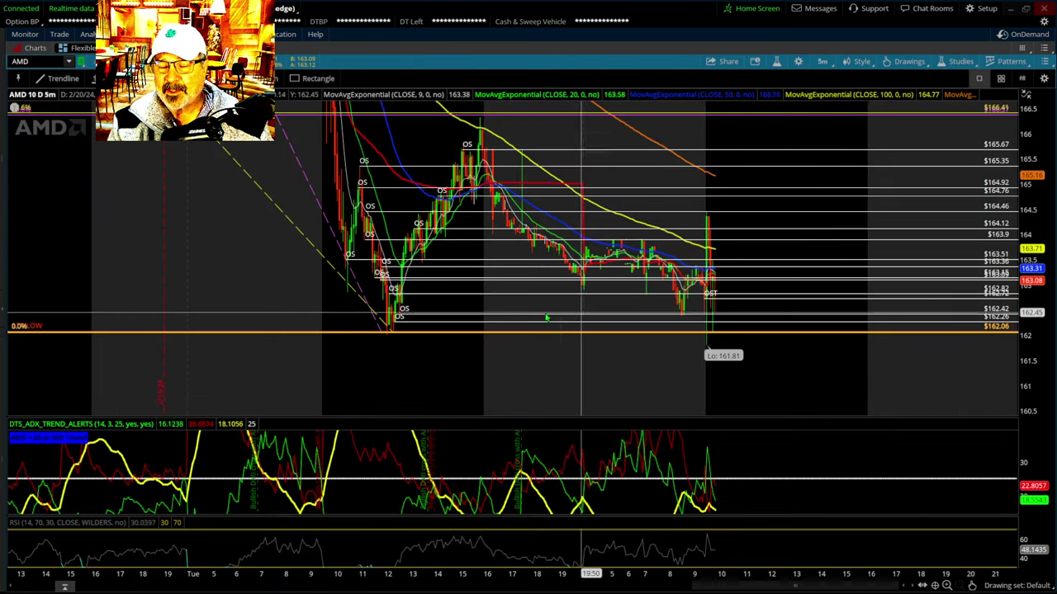
right_click(245, 261)
click(283, 270)
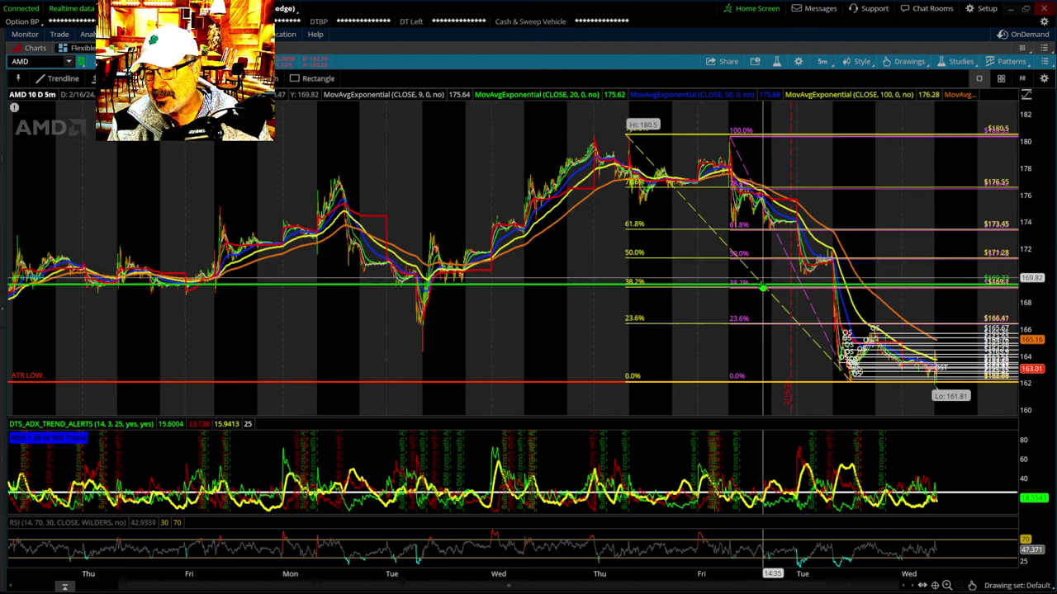
mouse_move(761, 289)
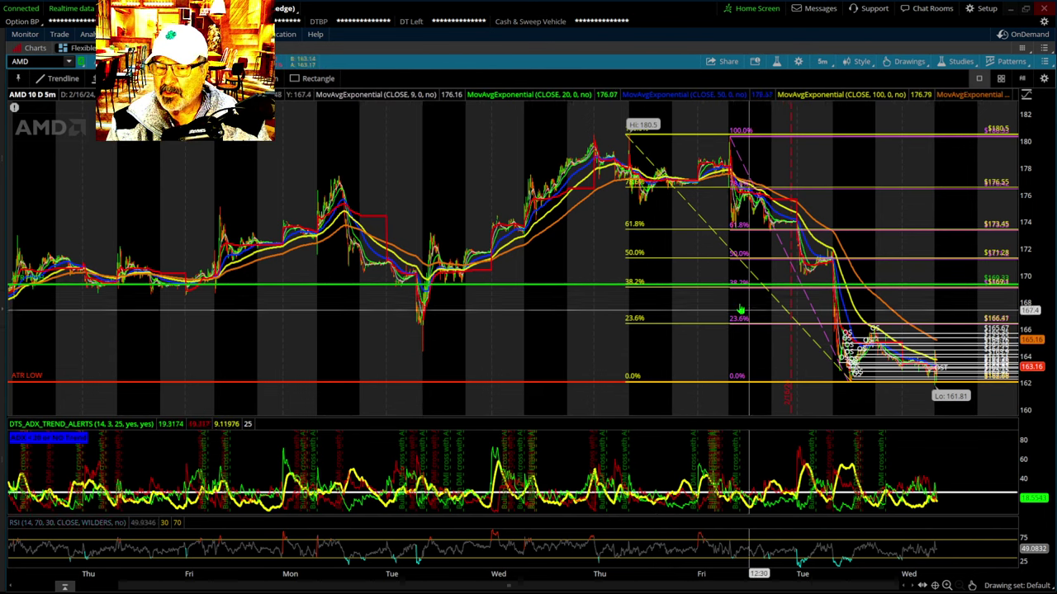
double_click(398, 69)
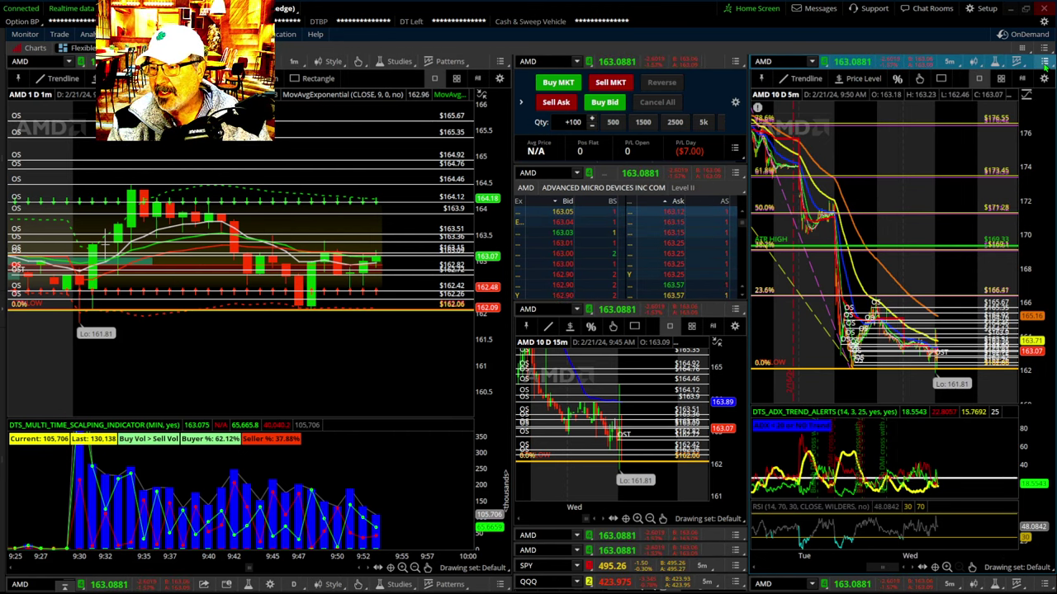
- Examine the earlier sessions on the maximized AMD 10-day 5-minute chart and return to the grid
click(1046, 66)
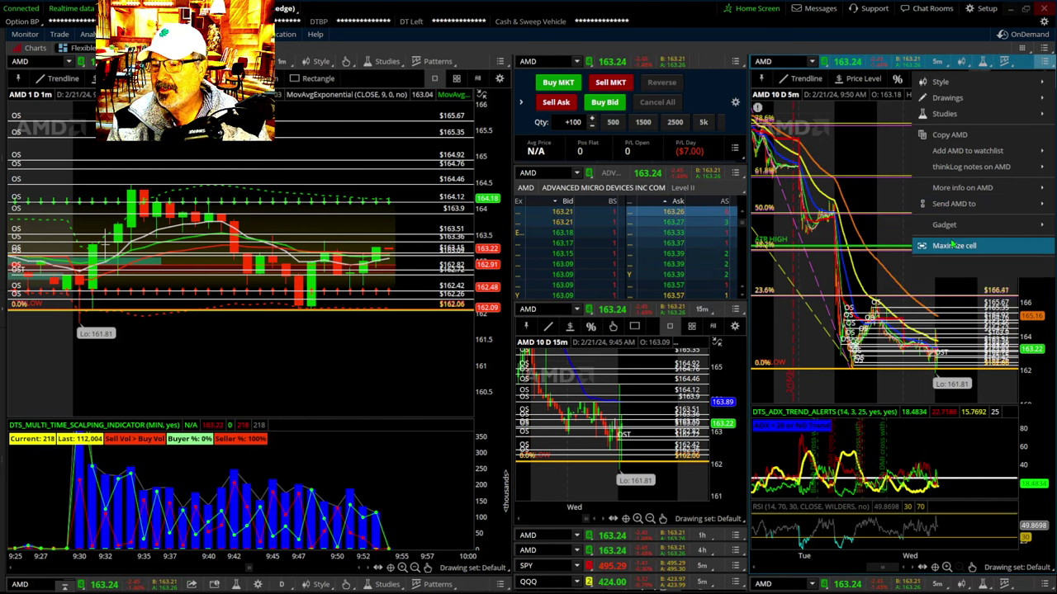
click(952, 246)
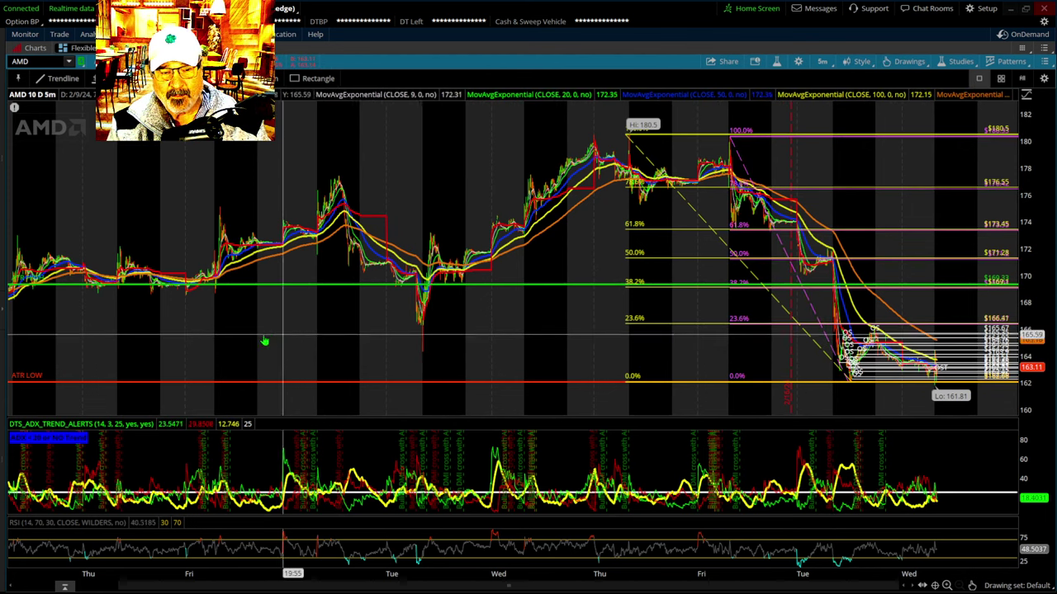
drag(232, 336, 507, 330)
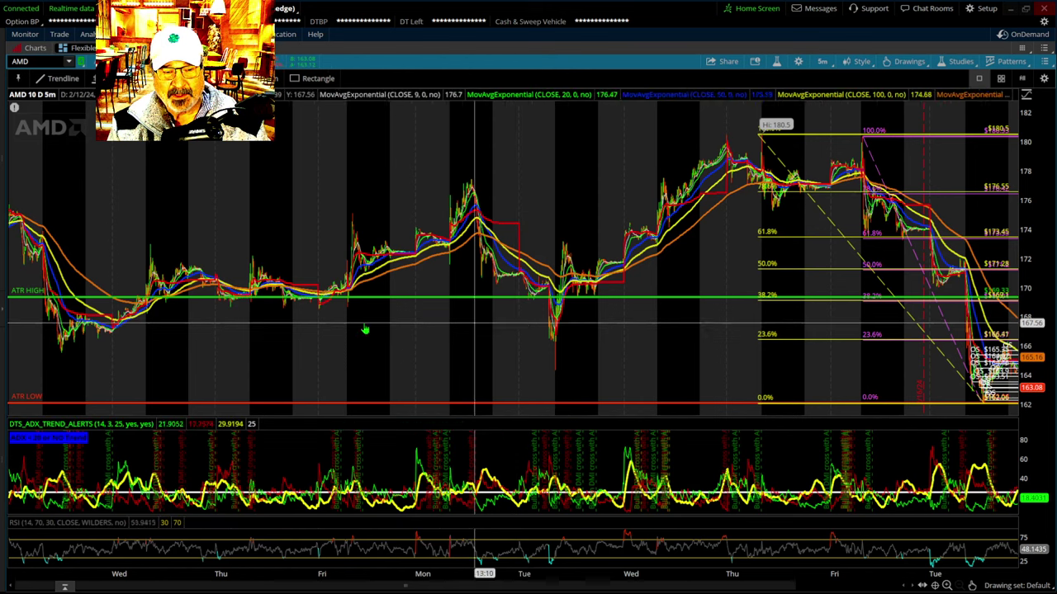
drag(678, 355, 446, 341)
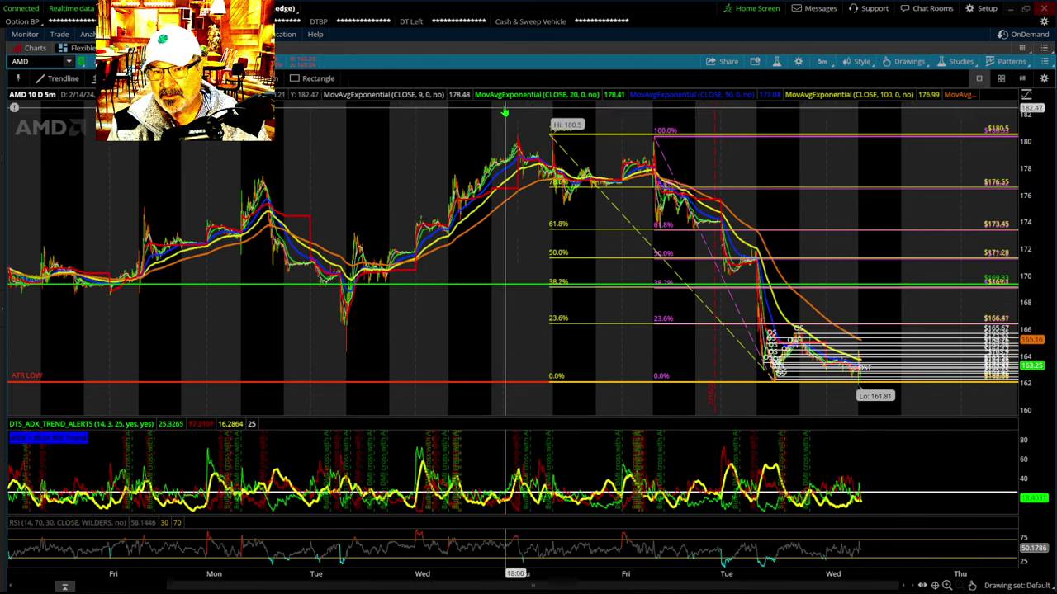
double_click(488, 67)
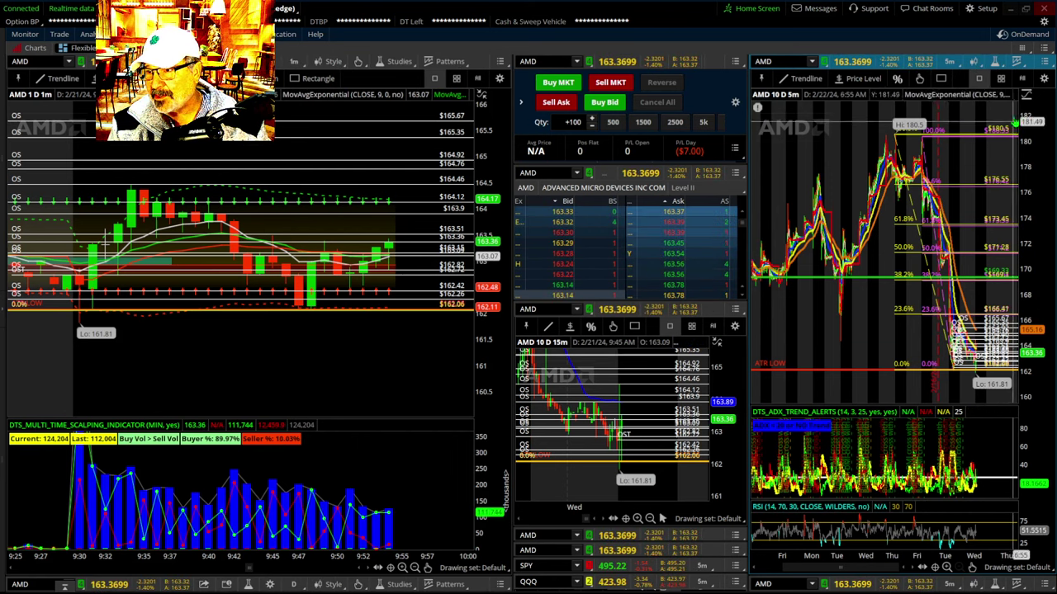
- Maximize the AMD 10-day 5-minute chart again and examine the recent sell-off against its support and resistance levels
click(1044, 61)
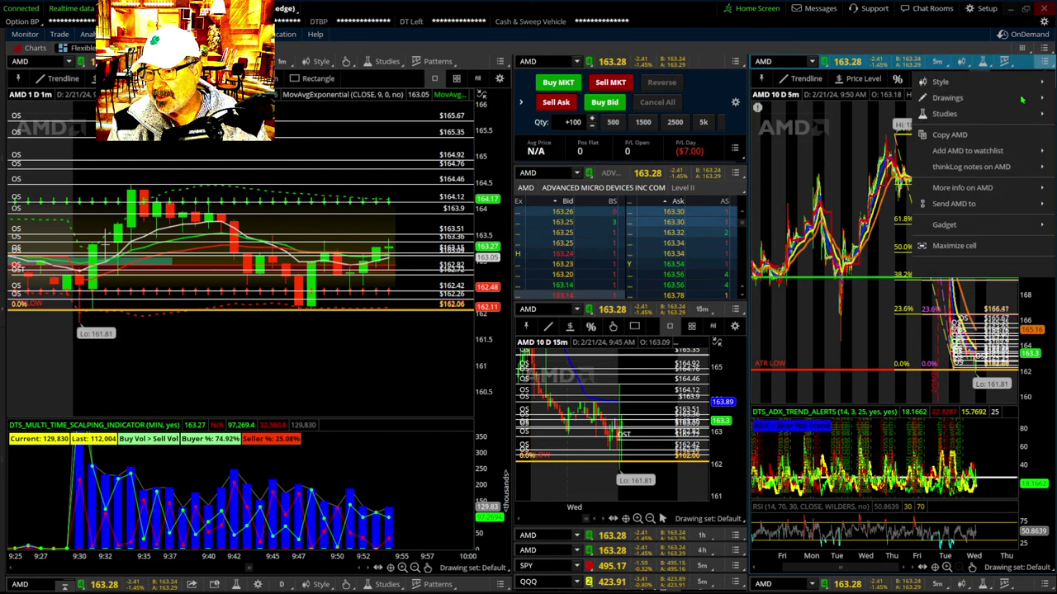
click(957, 246)
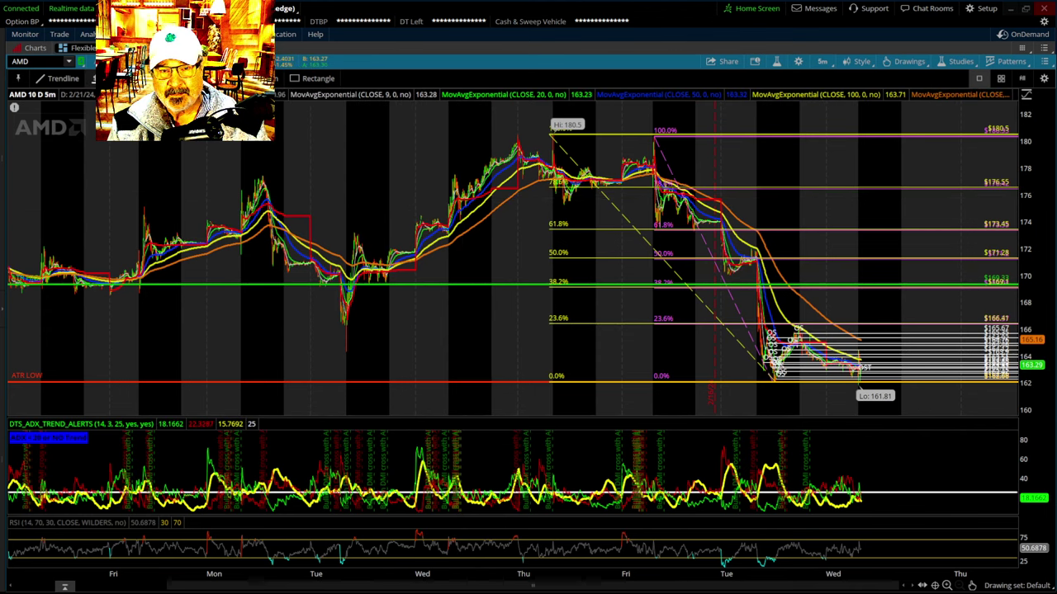
drag(743, 363, 828, 369)
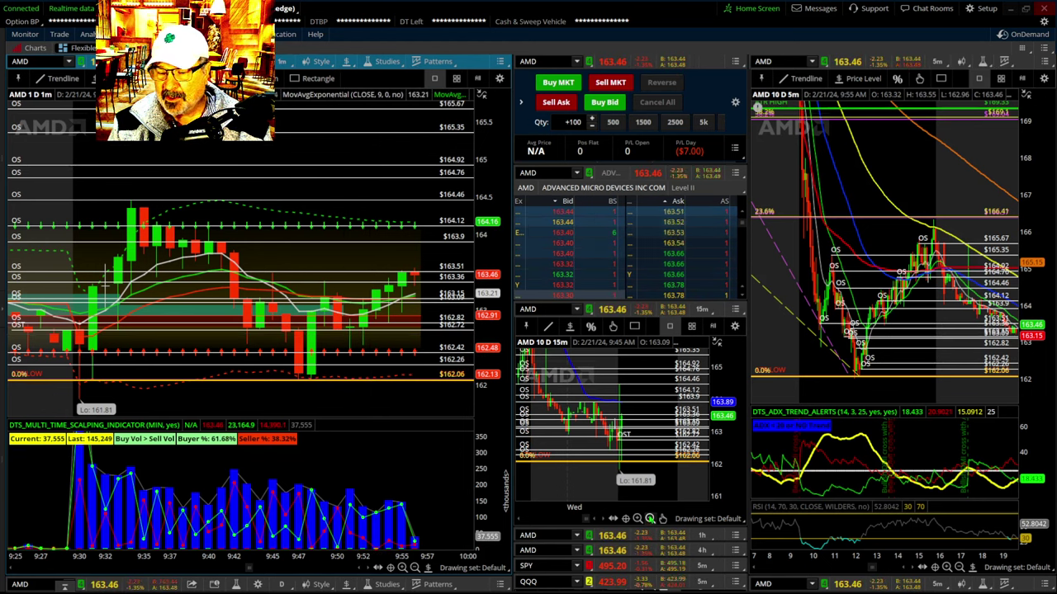
- Maximize the SPY 5-day 5-minute chart, show its full range to check the market trend, and return to the grid
click(735, 568)
click(739, 525)
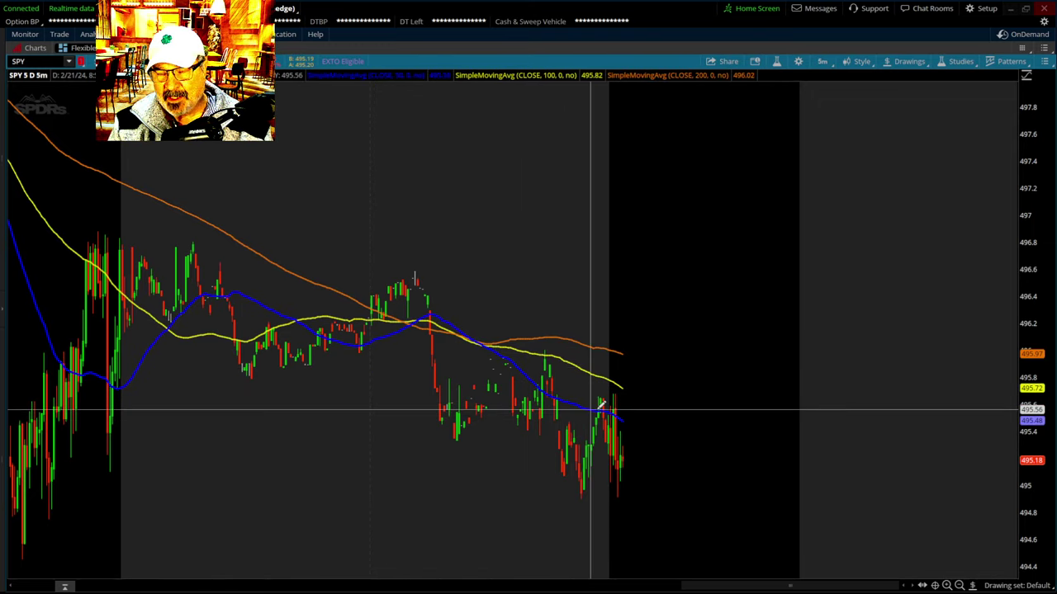
right_click(512, 264)
click(545, 266)
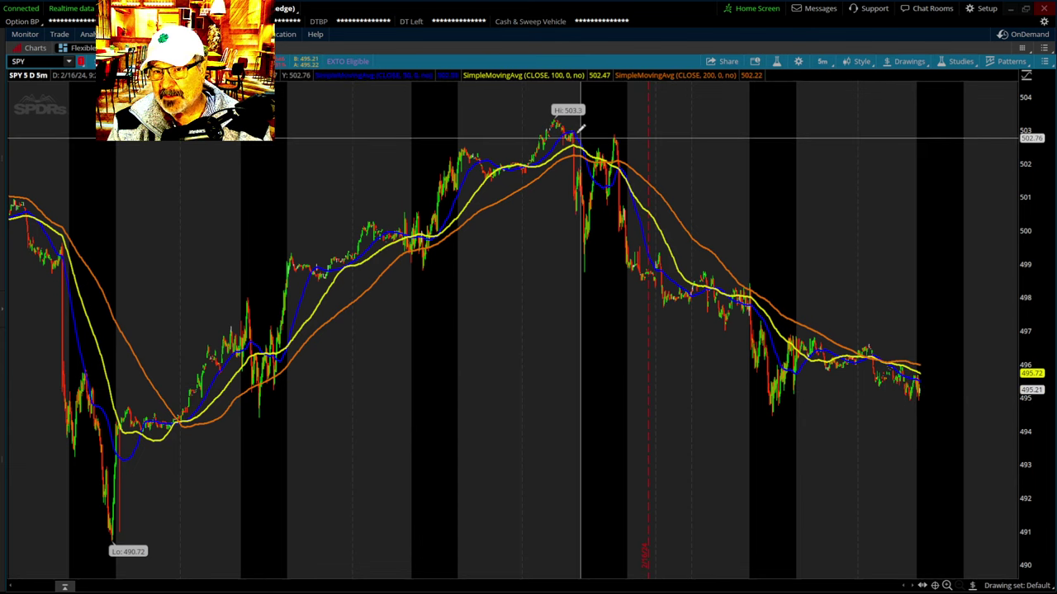
double_click(527, 66)
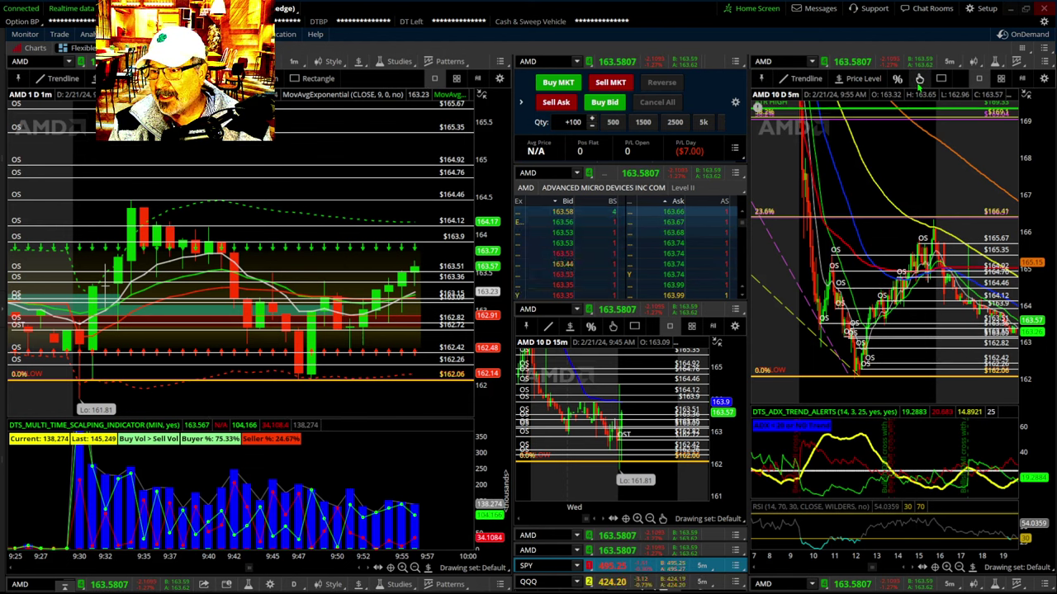
- Try to draw a trendline down past the latest candles of the AMD 10-day 5-minute chart
scroll(907, 397, down, 5)
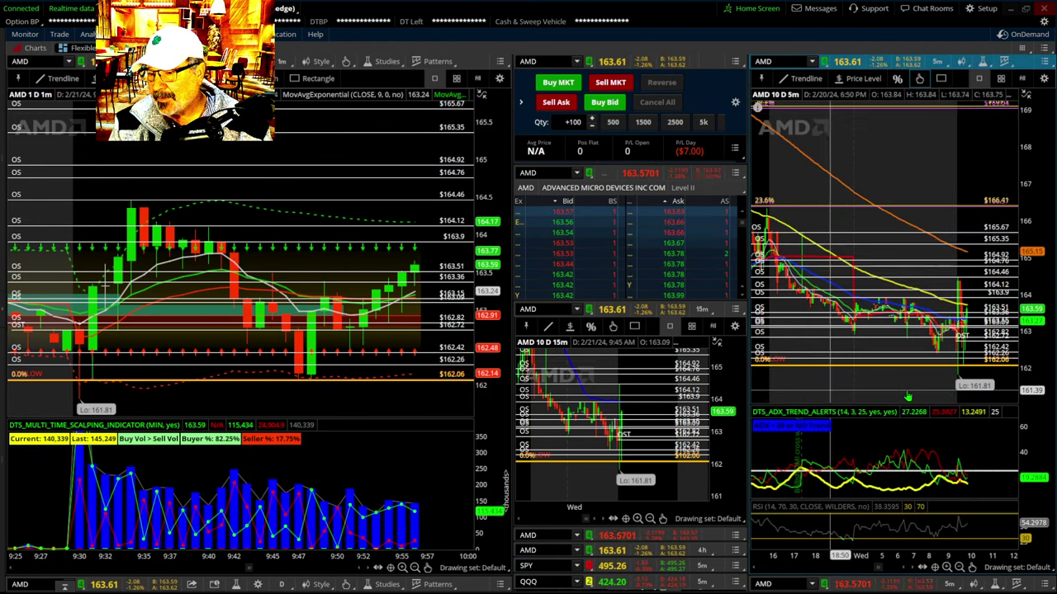
scroll(908, 397, down, 3)
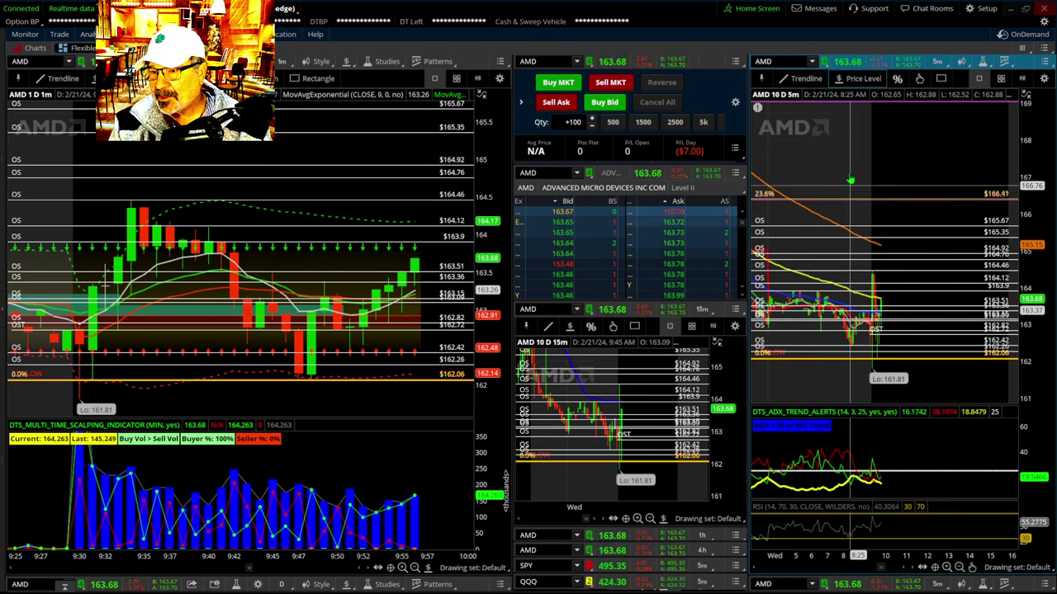
click(805, 79)
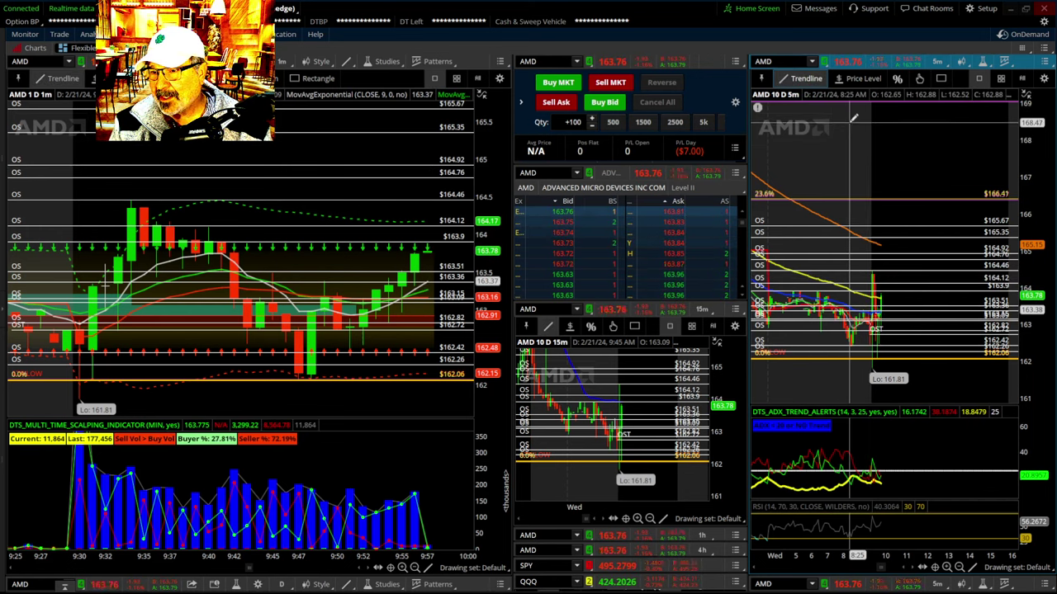
drag(854, 118, 915, 365)
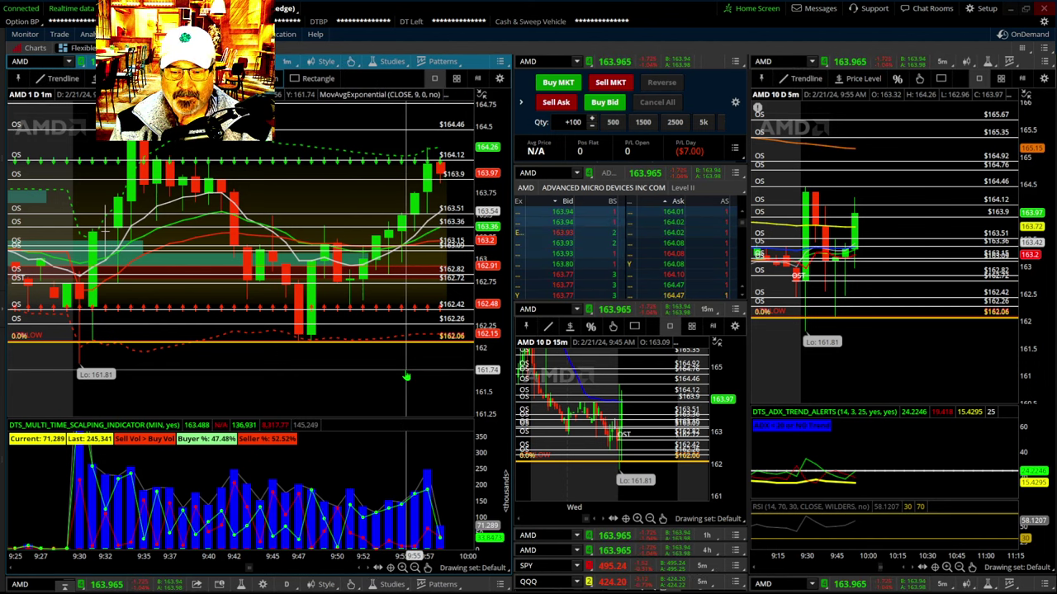
- Buy 100 shares of AMD at market and reverse the long position to short 100 shares
scroll(347, 345, down, 5)
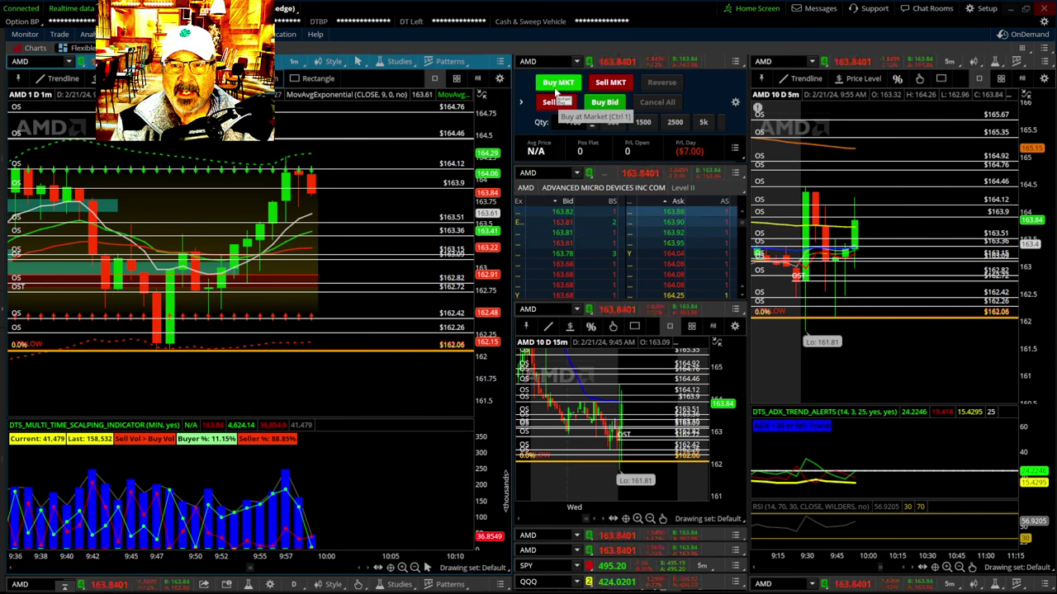
click(555, 84)
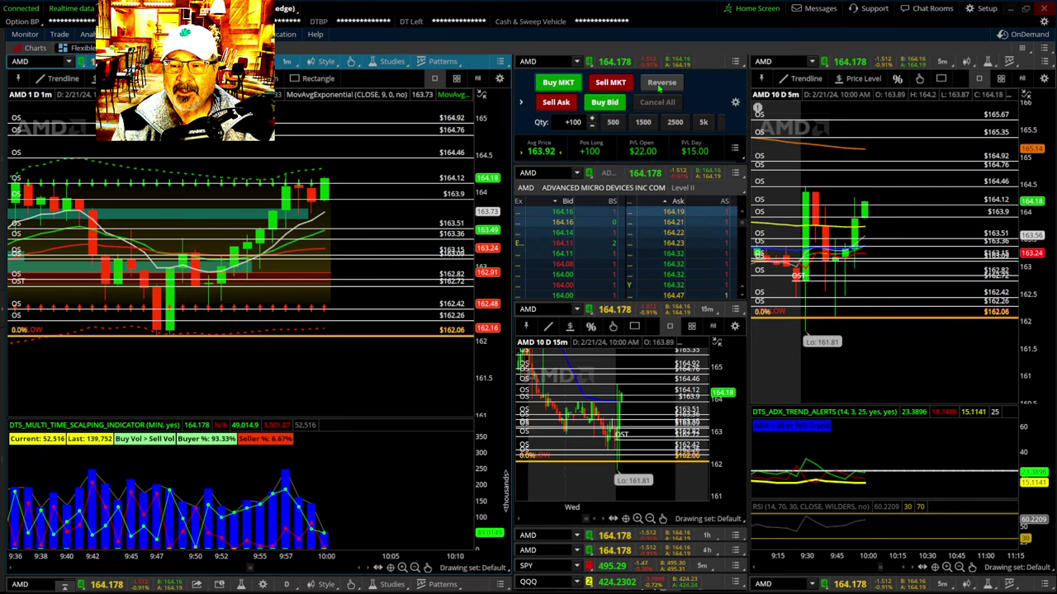
click(660, 83)
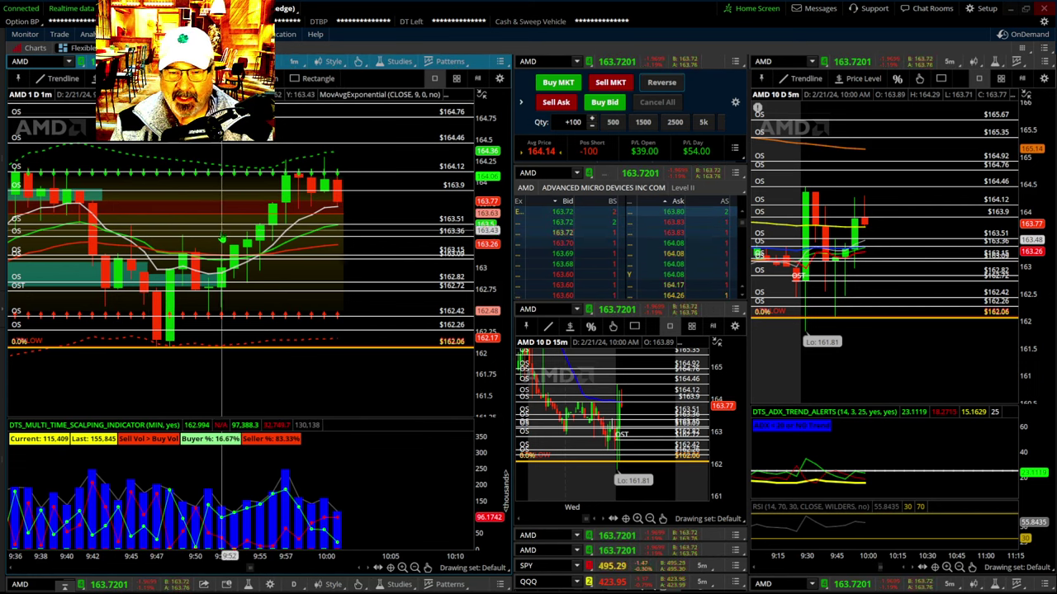
- Reverse the AMD position from short to long 100 shares and back to short 100 shares
click(426, 567)
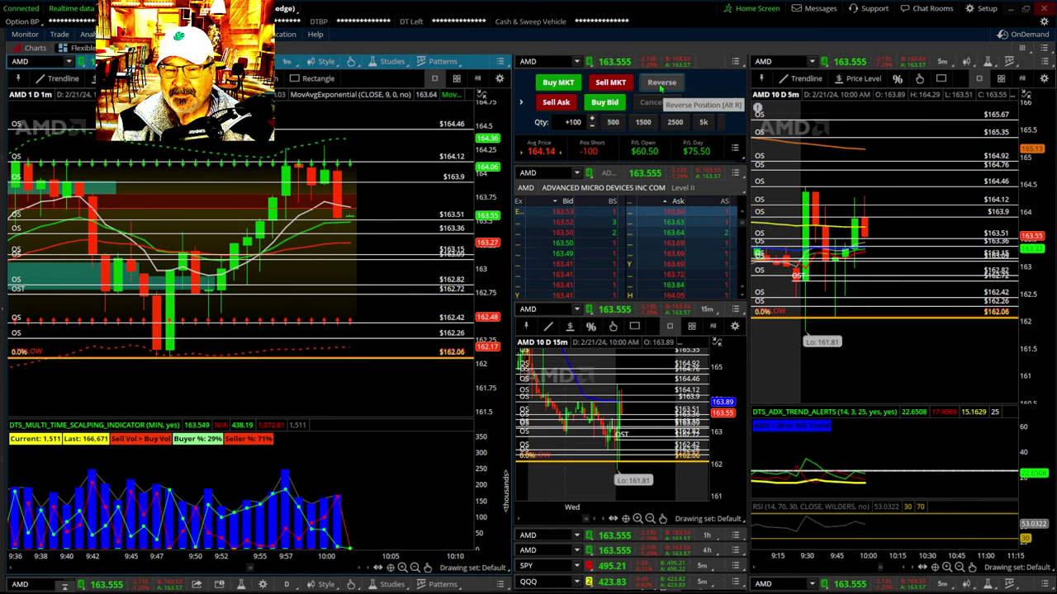
click(660, 86)
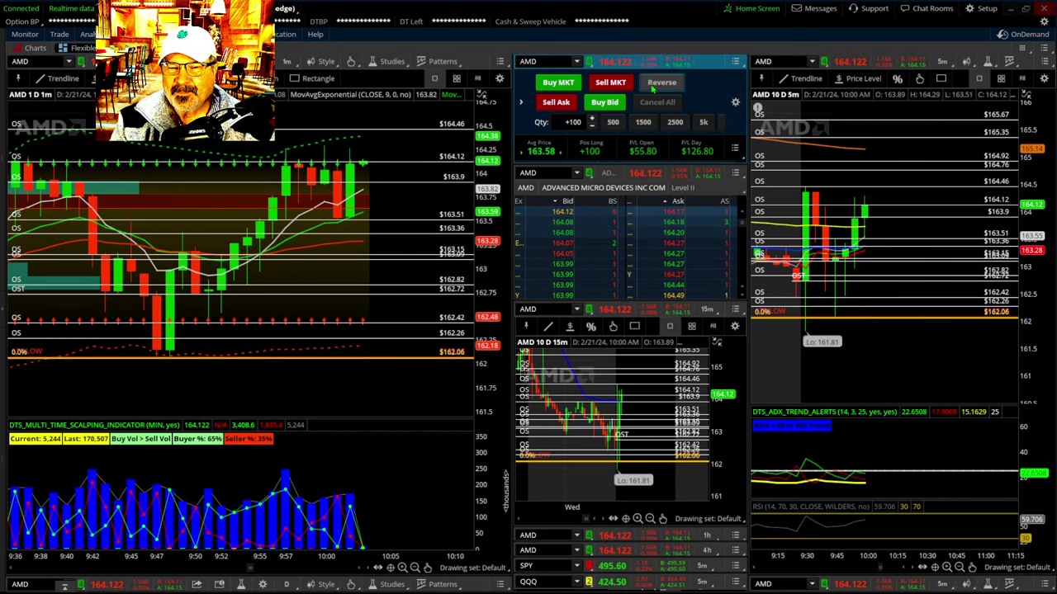
click(651, 89)
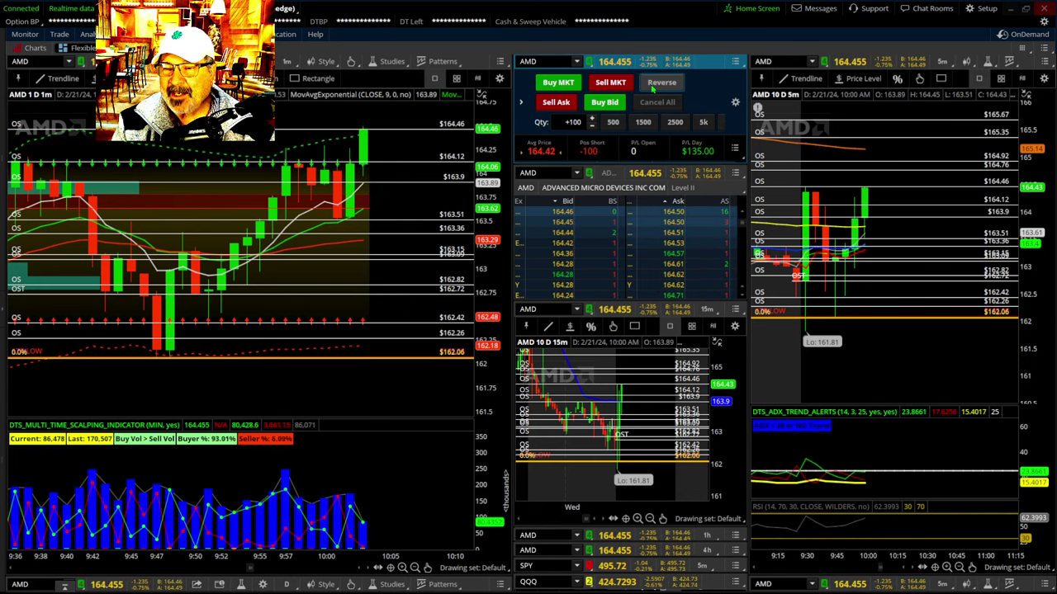
- Reverse the AMD position twice more, ending short 100 shares, and compress the one-minute chart's price scale
click(656, 84)
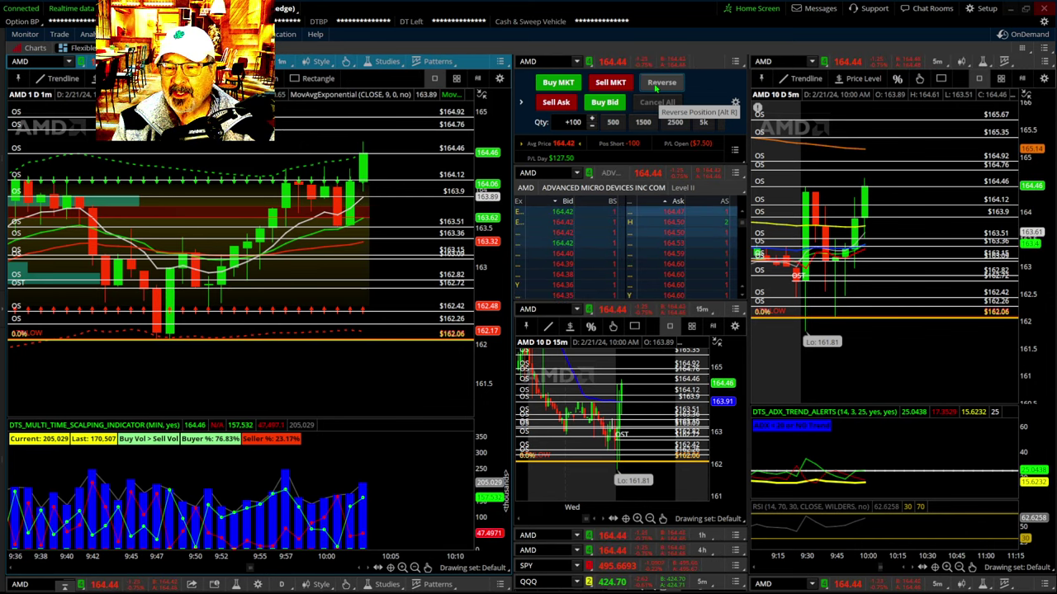
click(658, 87)
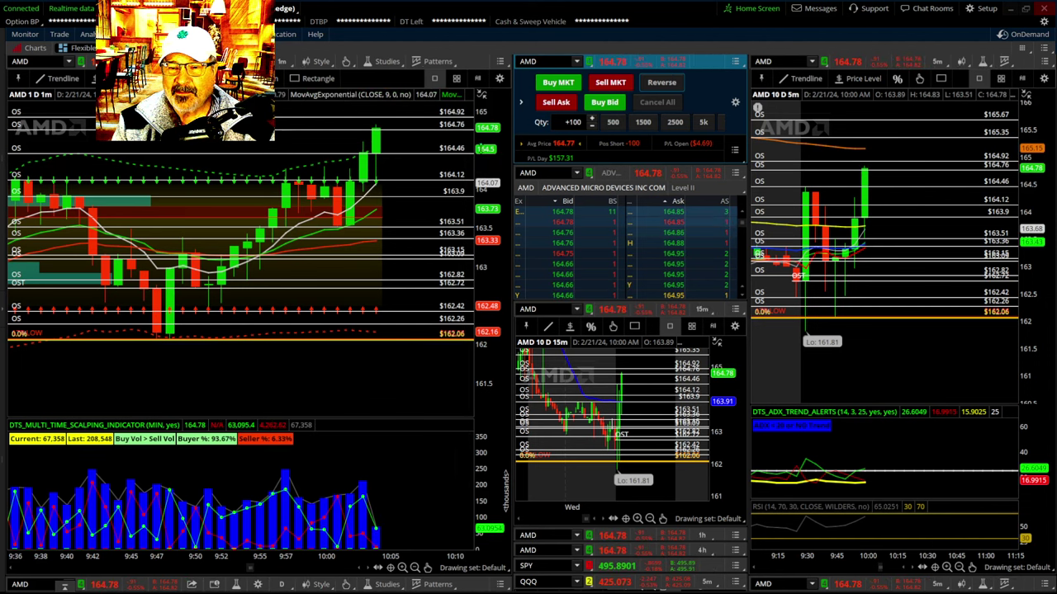
drag(483, 165, 483, 178)
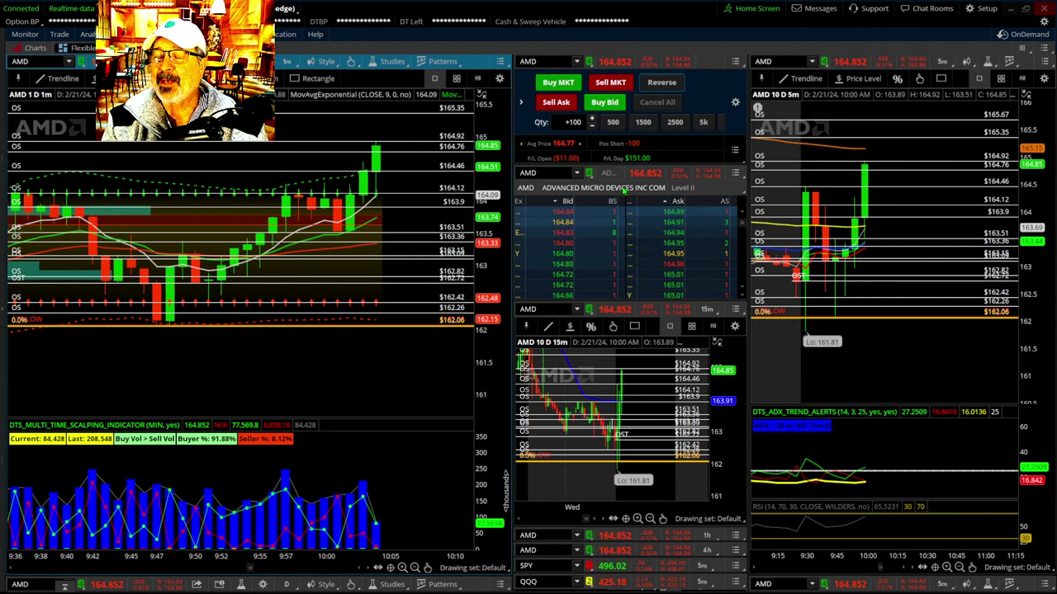
- Reverse the short 100-share AMD position to long 100 shares and back to short 100 shares
drag(489, 189, 488, 199)
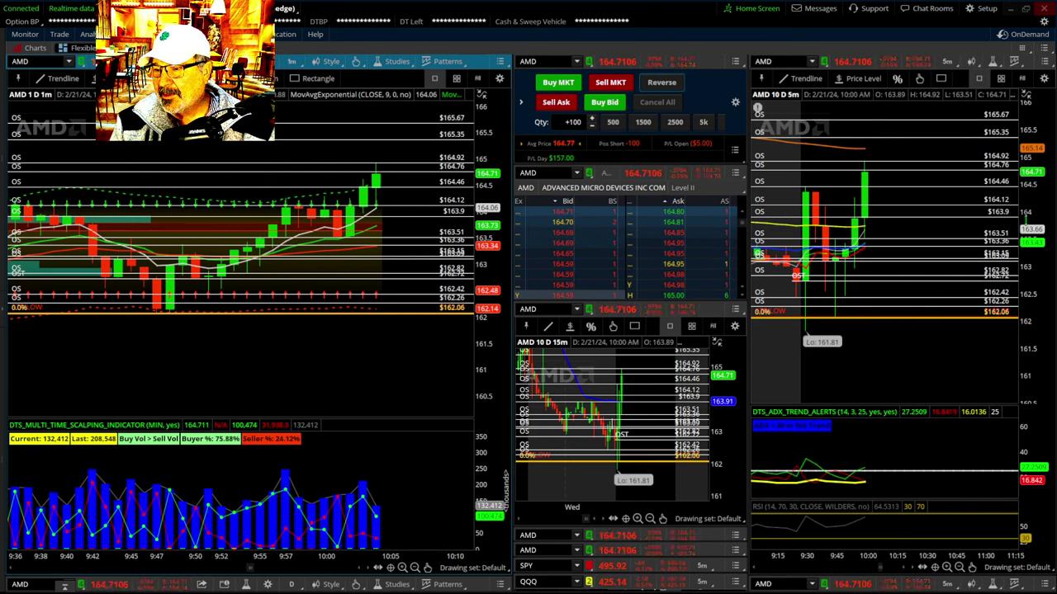
drag(1028, 229, 1028, 247)
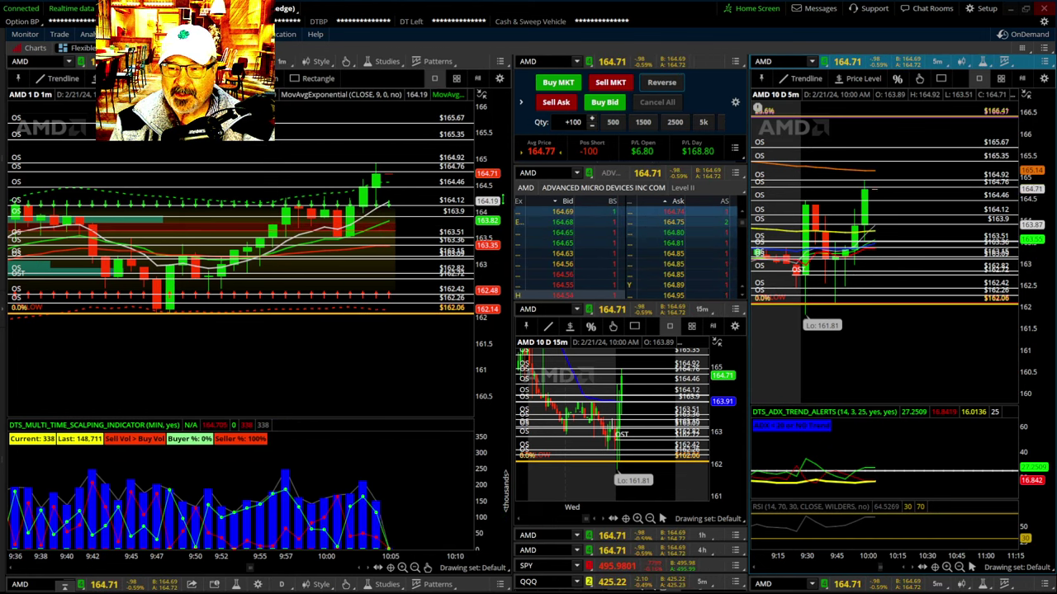
drag(441, 357, 352, 373)
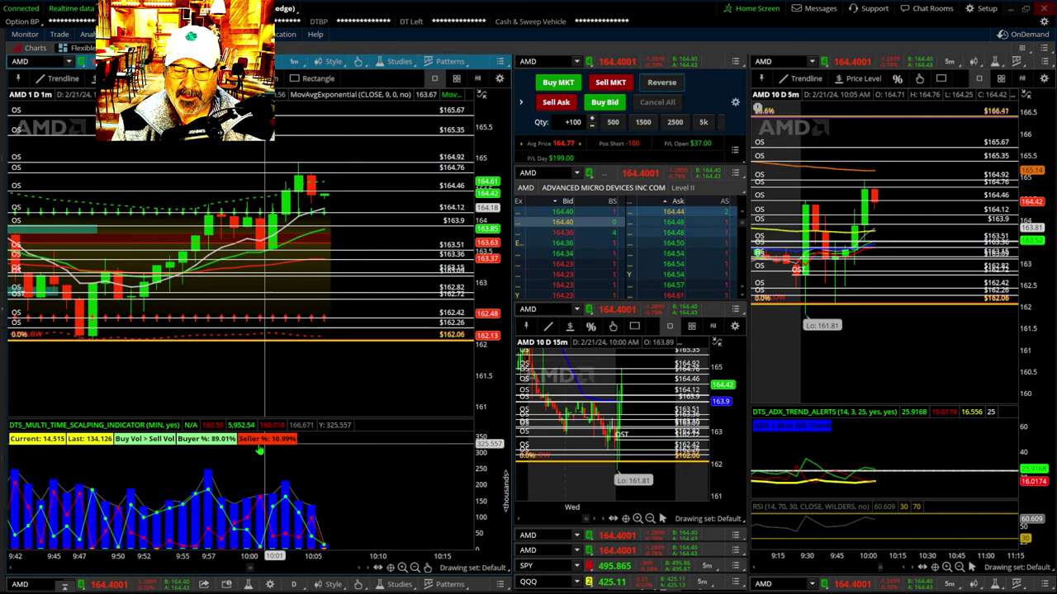
click(655, 86)
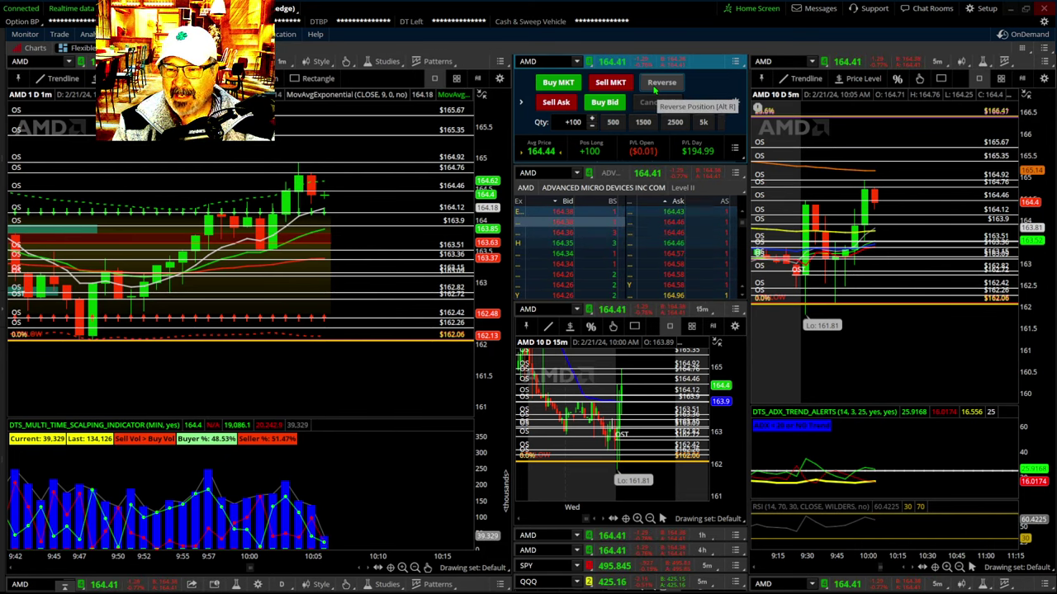
click(654, 85)
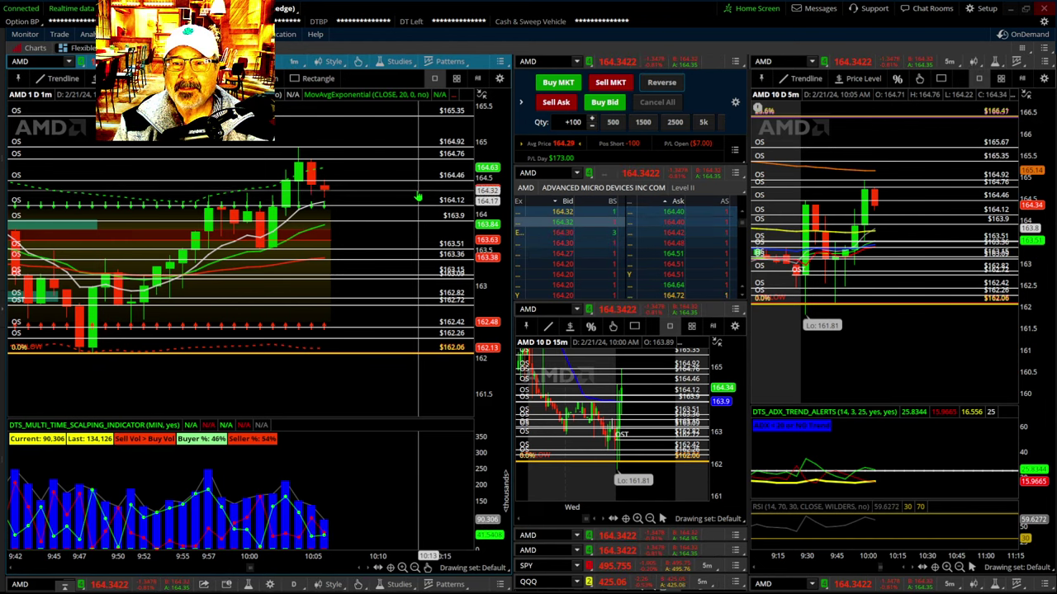
- Make another pair of AMD reversals, from short to long 100 shares and back to short
drag(487, 212, 488, 200)
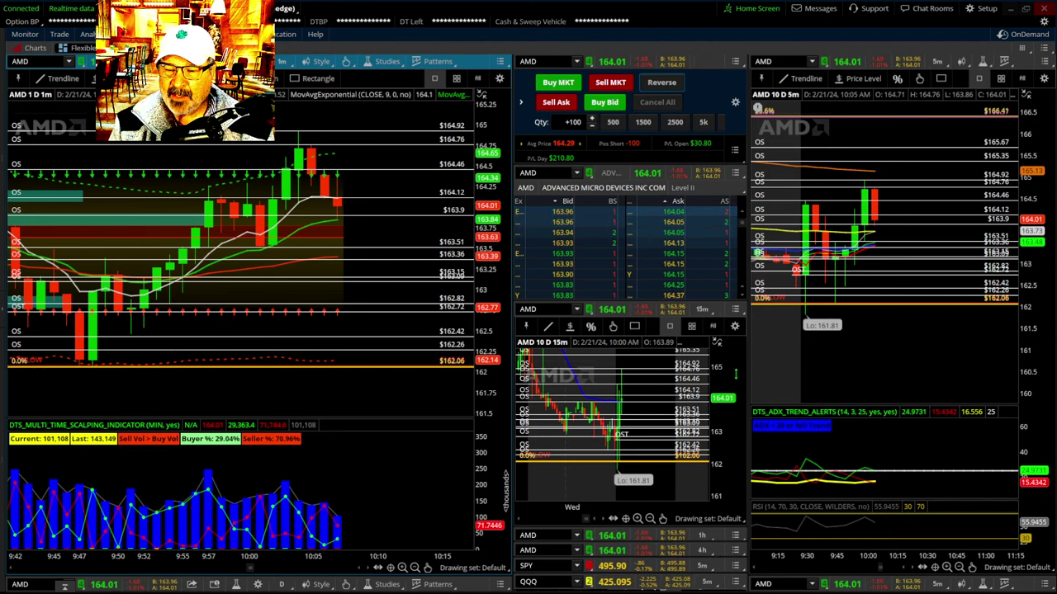
click(618, 351)
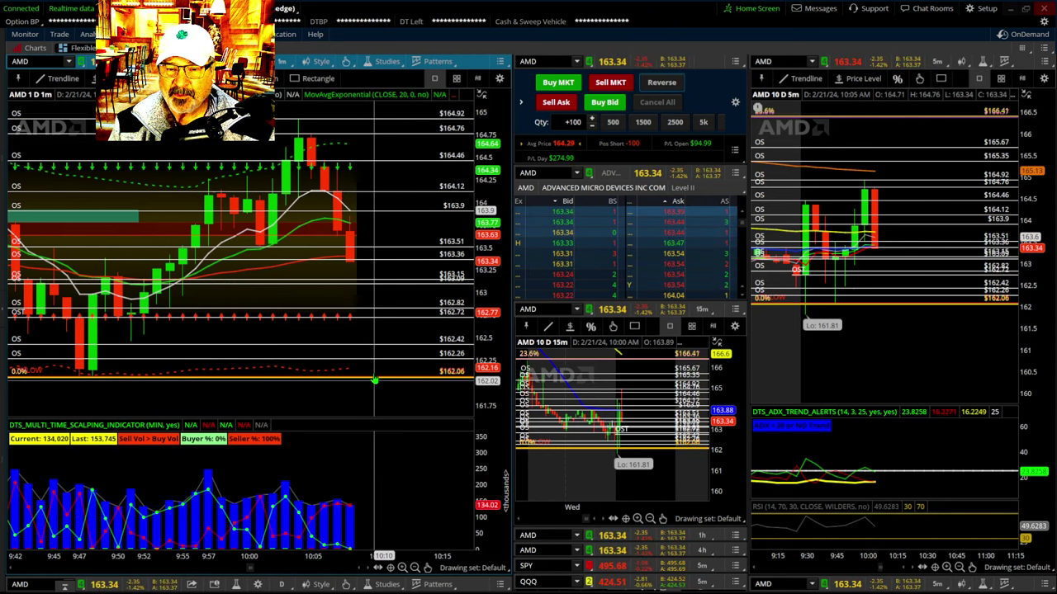
drag(491, 270, 492, 297)
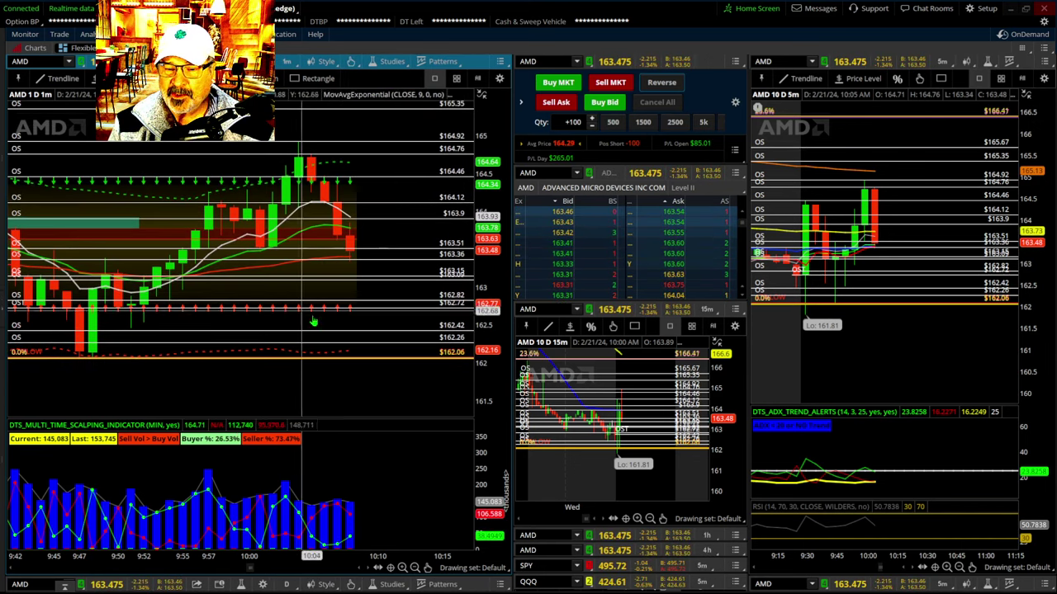
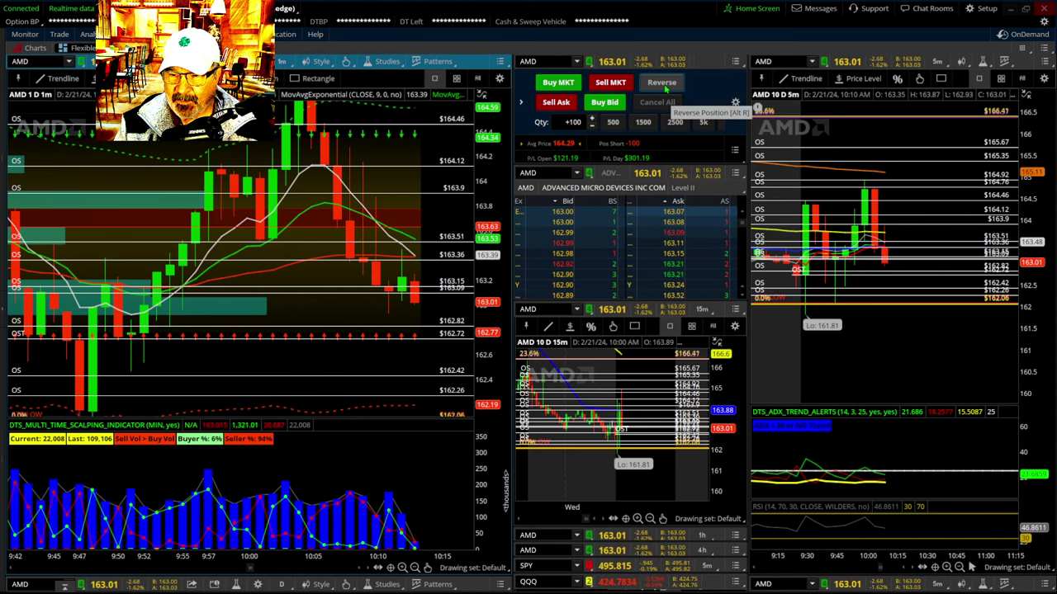
click(665, 86)
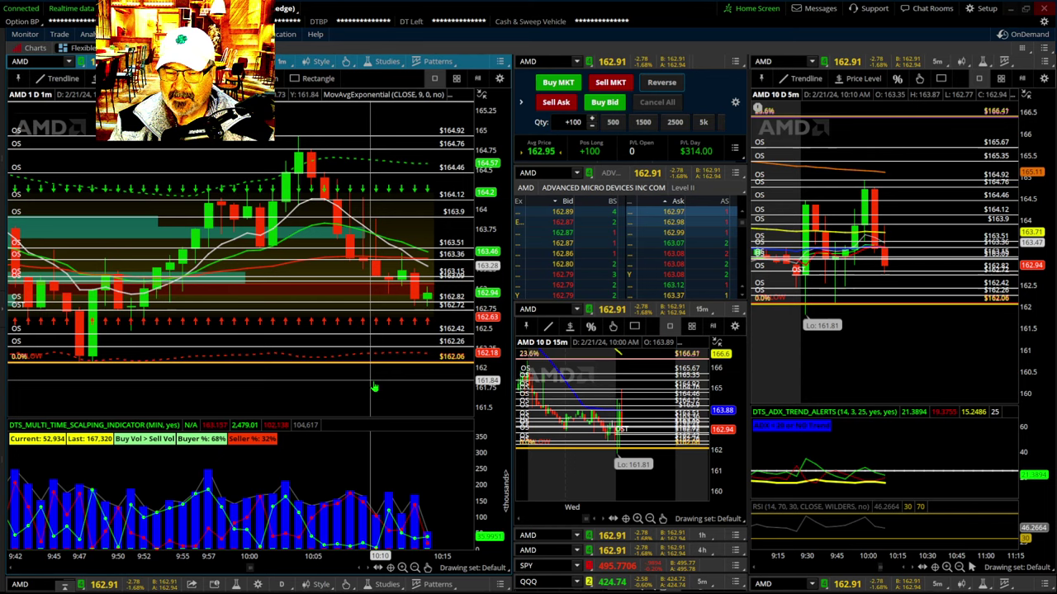
drag(374, 387, 312, 311)
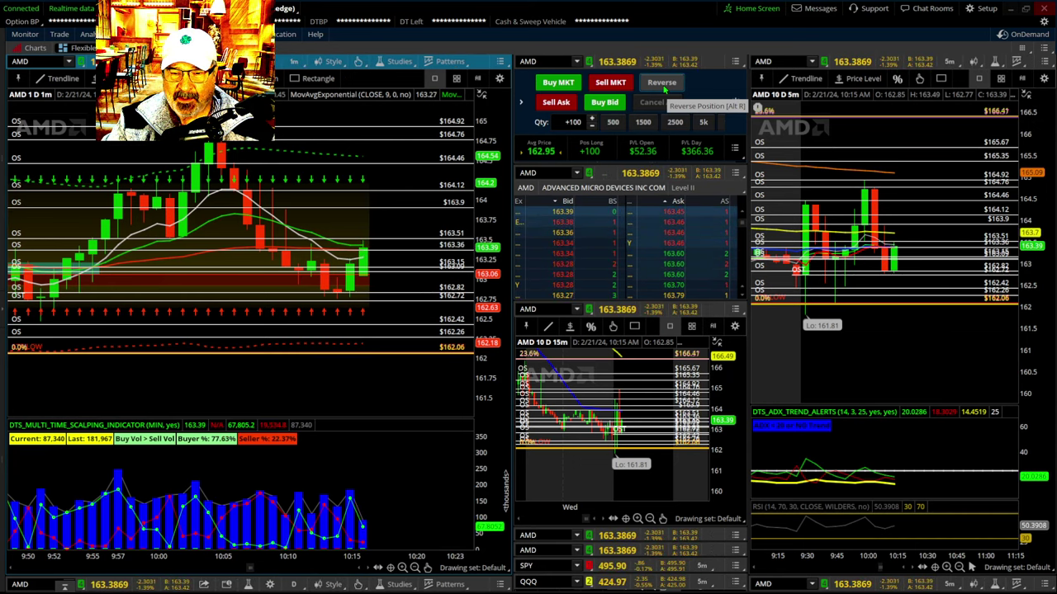
click(663, 81)
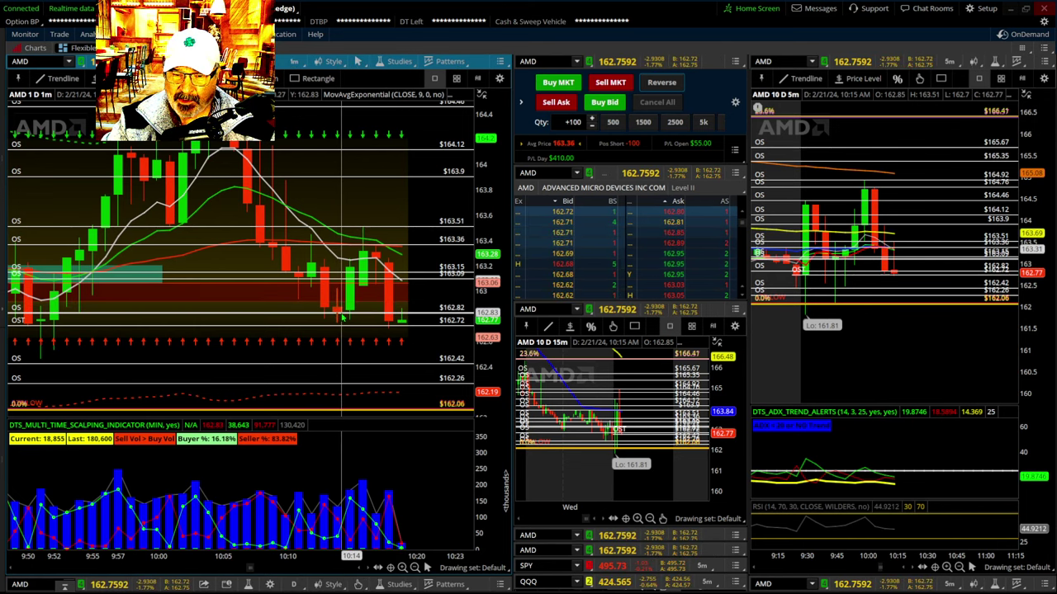
- Reverse the AMD position to long 100 shares and continue reversing it, finishing short 100 shares
click(662, 83)
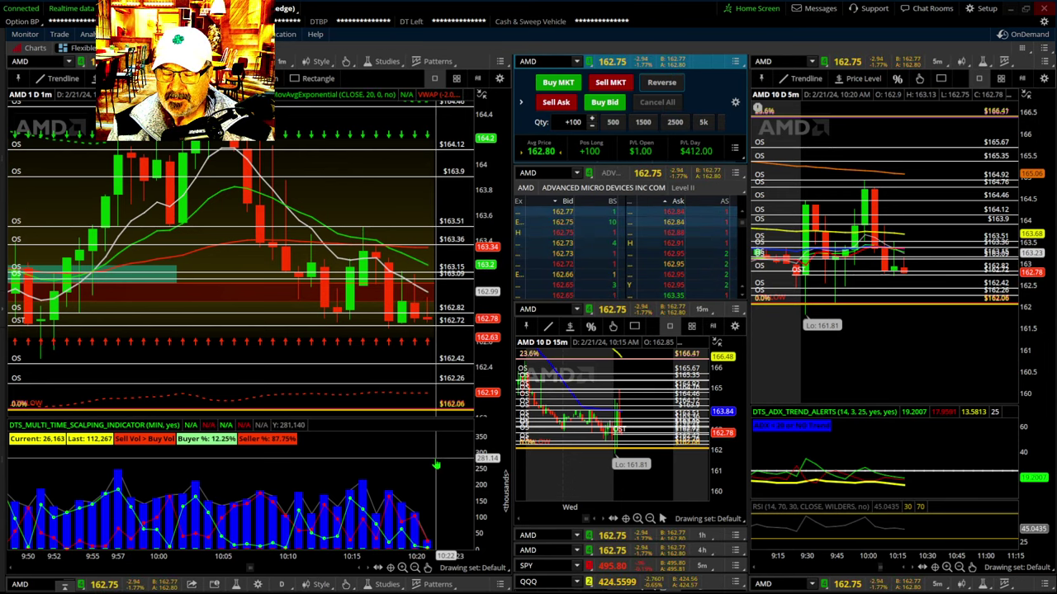
scroll(383, 455, down, 3)
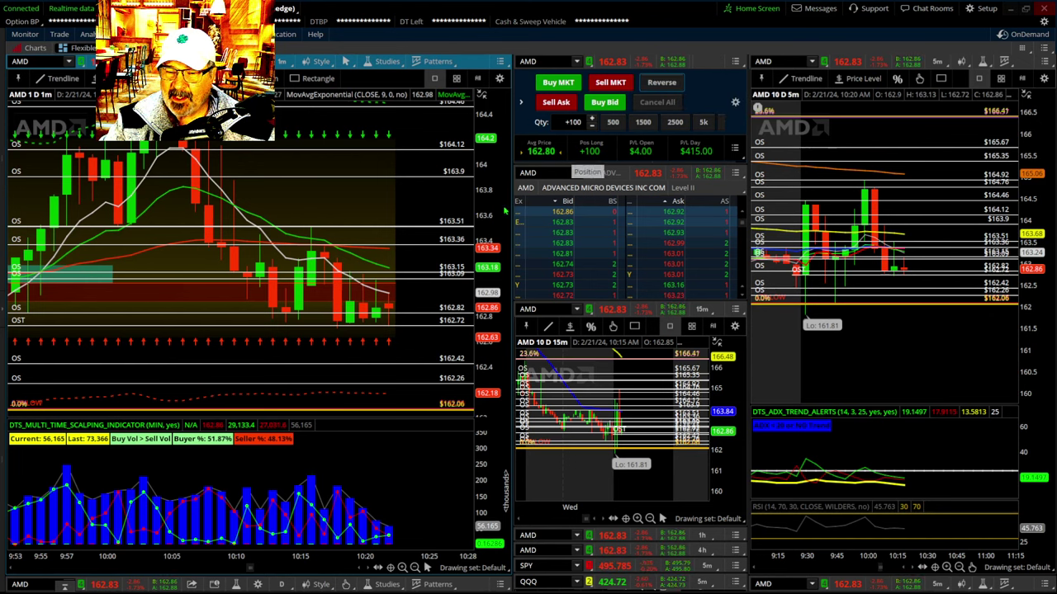
drag(424, 349, 347, 332)
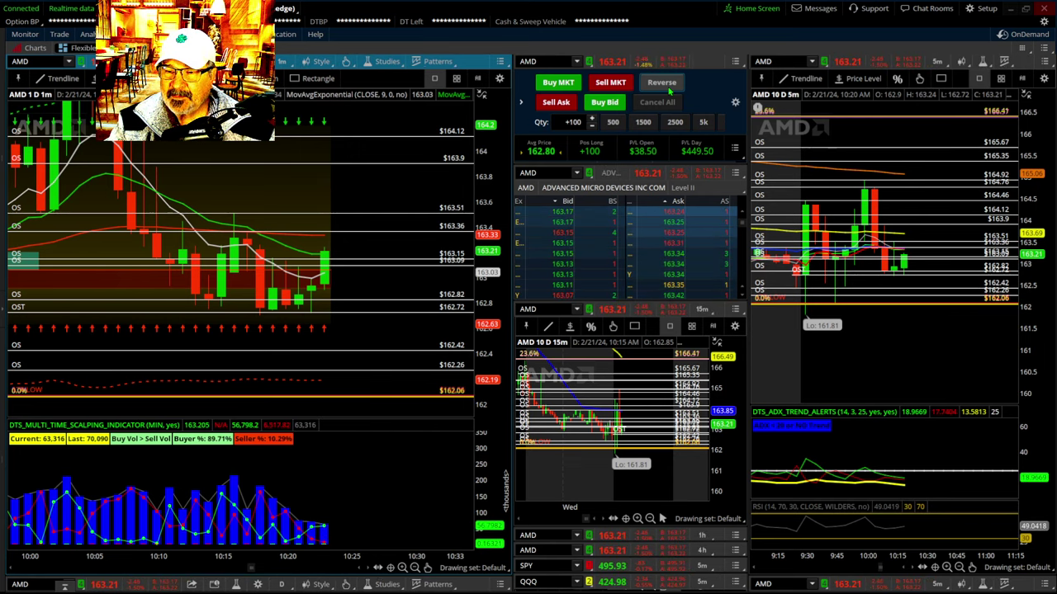
click(662, 83)
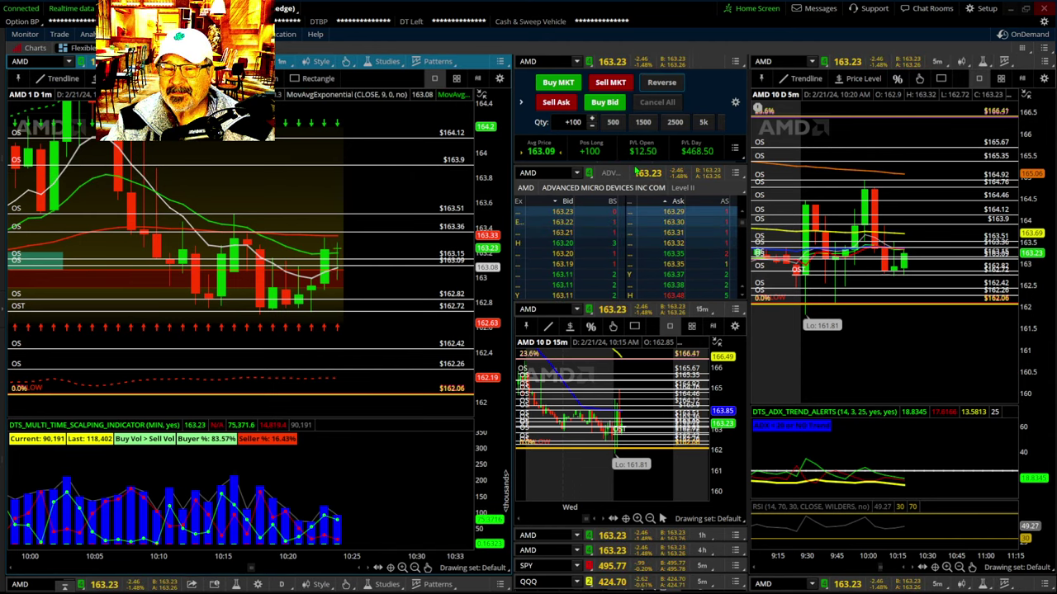
click(662, 82)
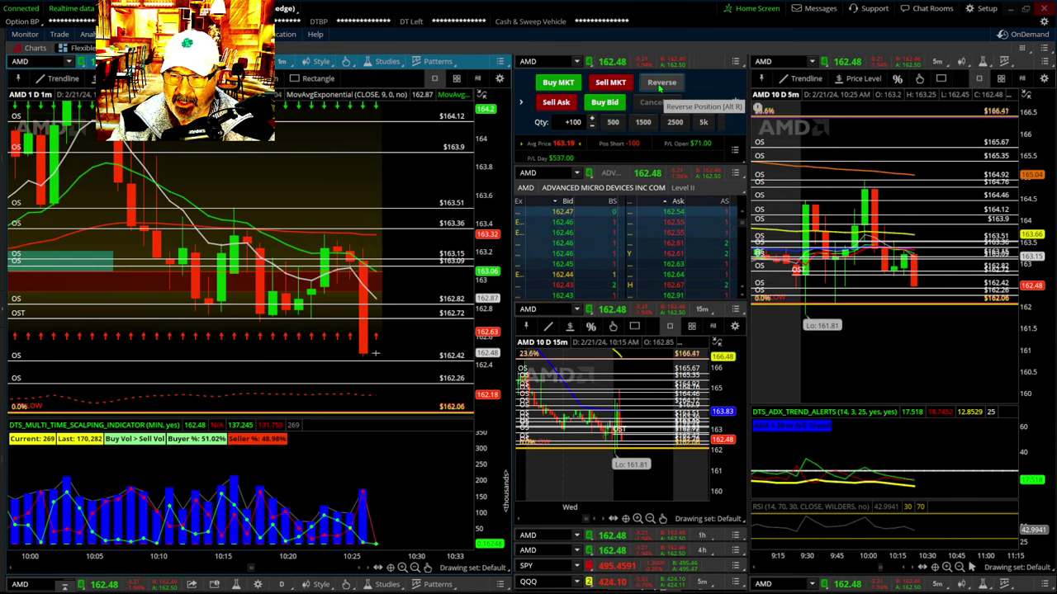
- Reverse AMD three times, to long, short and long 100 shares, and close the position by selling 100 shares at market
click(659, 83)
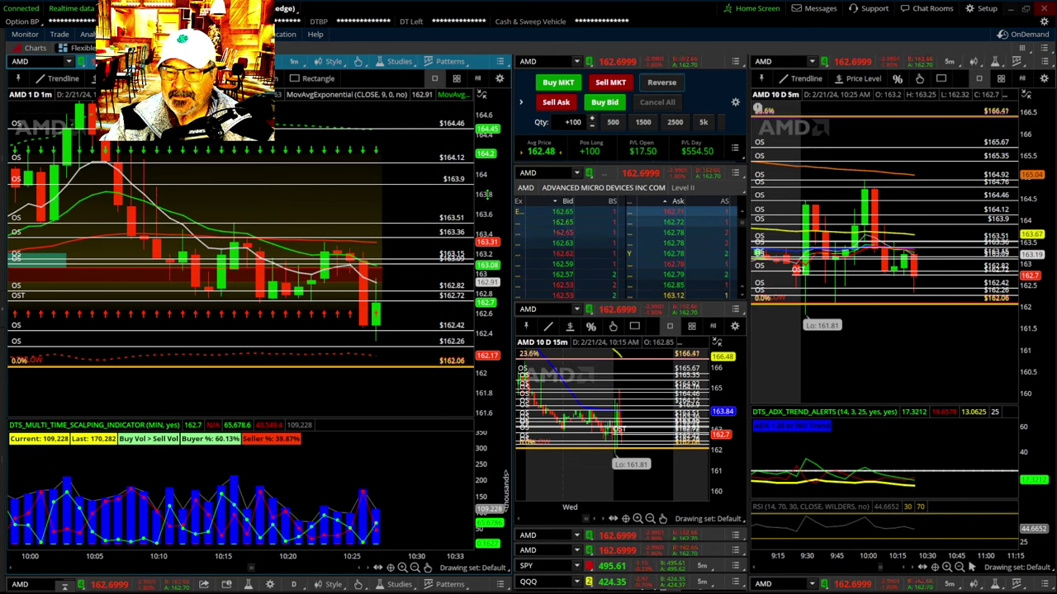
click(660, 83)
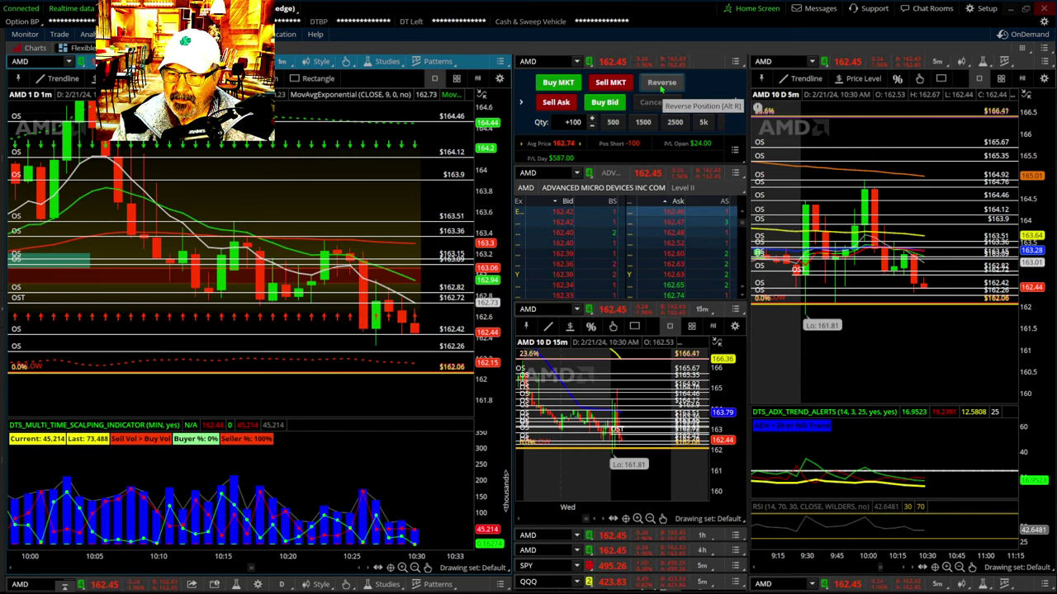
click(662, 81)
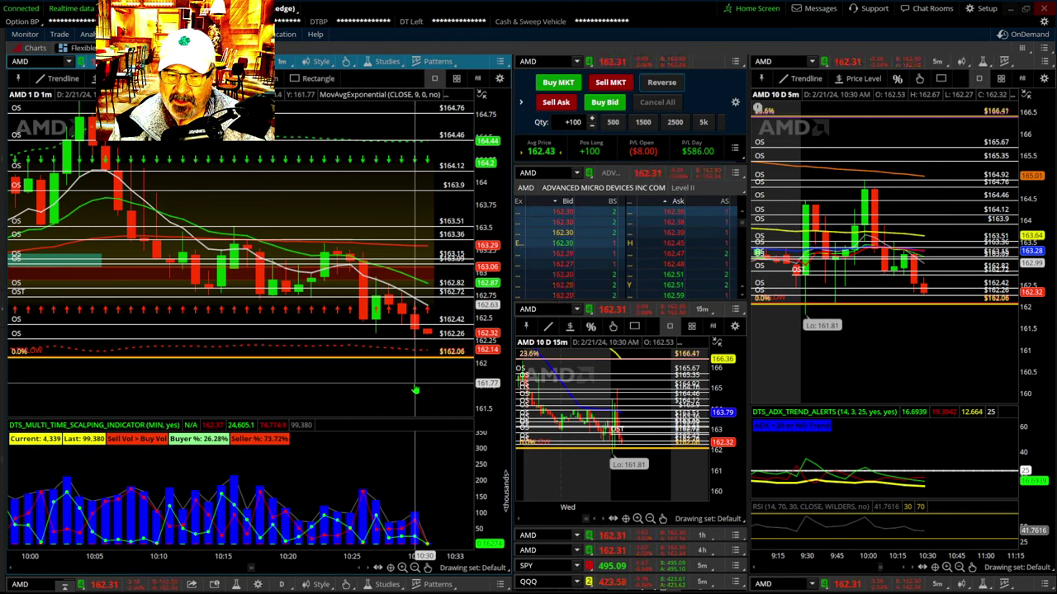
drag(405, 387, 343, 375)
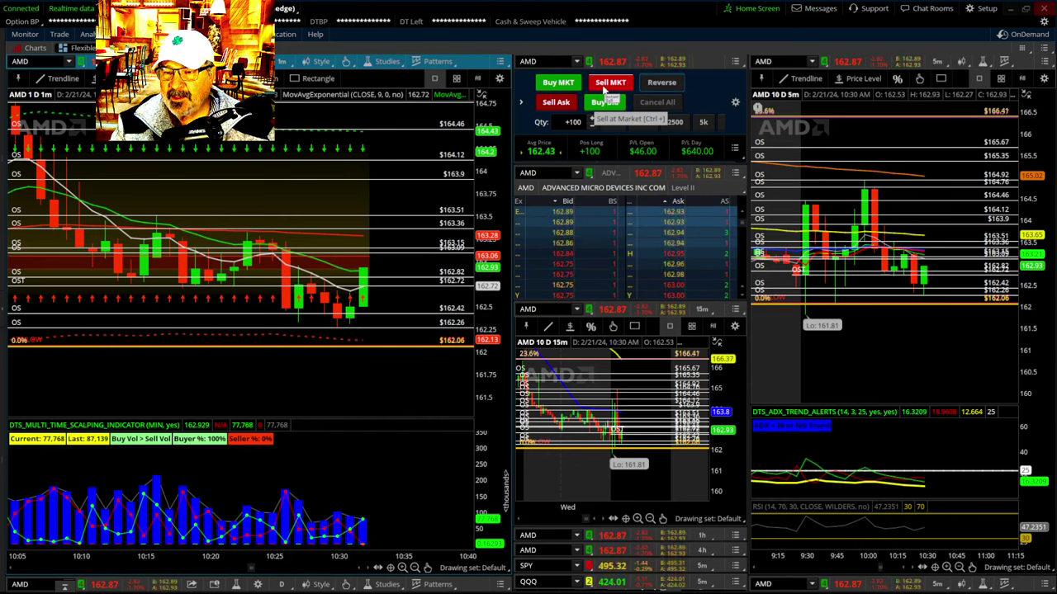
click(603, 88)
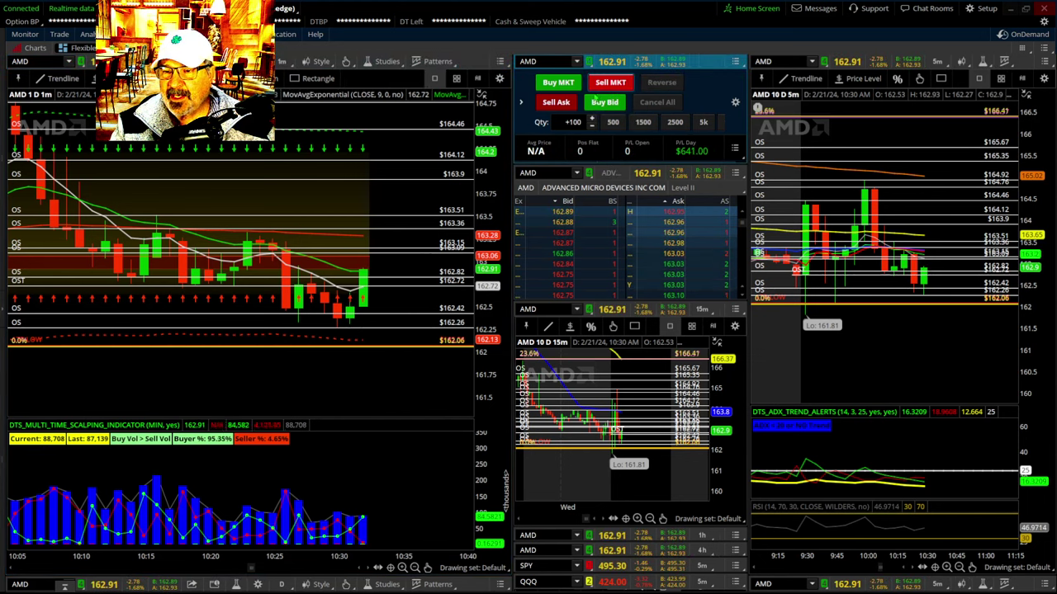